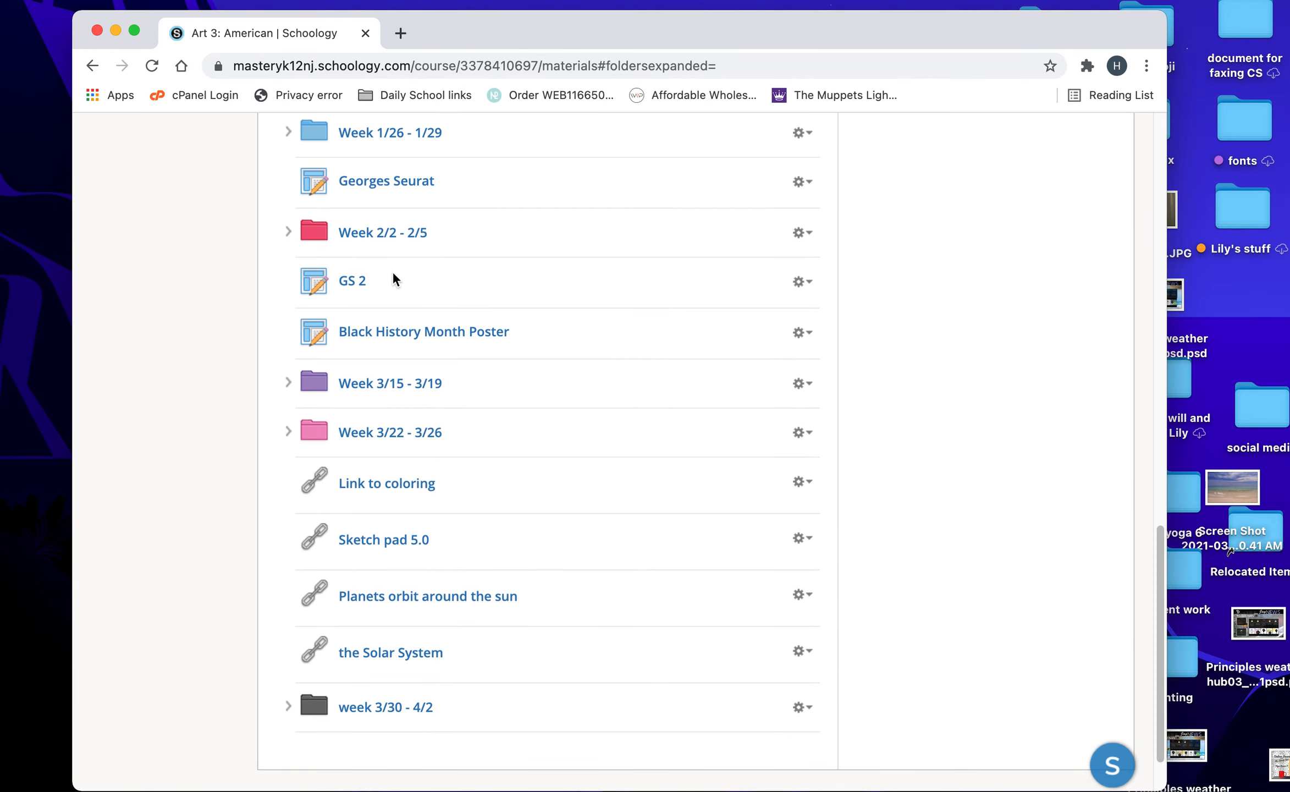
Open the Sketch pad 5.0 link near the end of the Art 3: American course materials
{"action": "scroll", "coordinate": [393, 275], "scroll_direction": "up", "scroll_amount": 15}
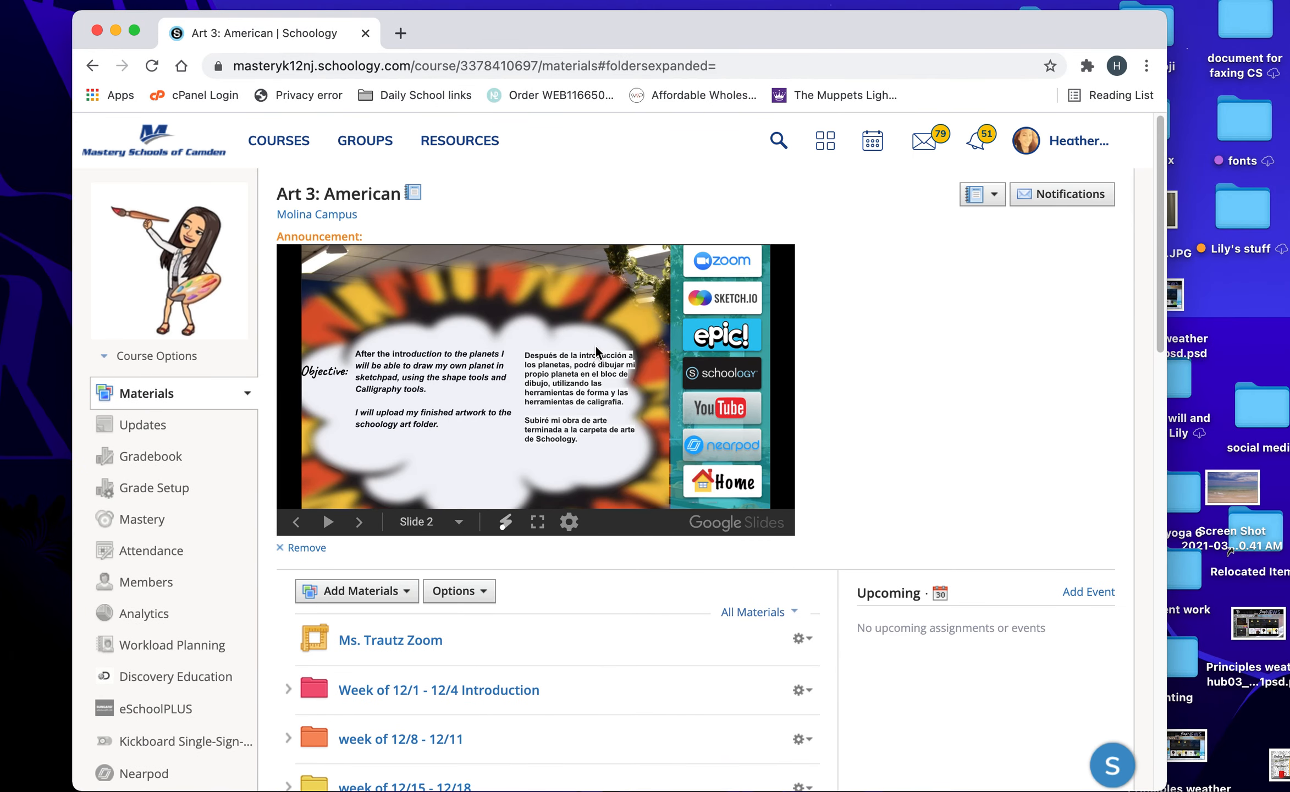
{"action": "scroll", "coordinate": [822, 408], "scroll_direction": "down", "scroll_amount": 15}
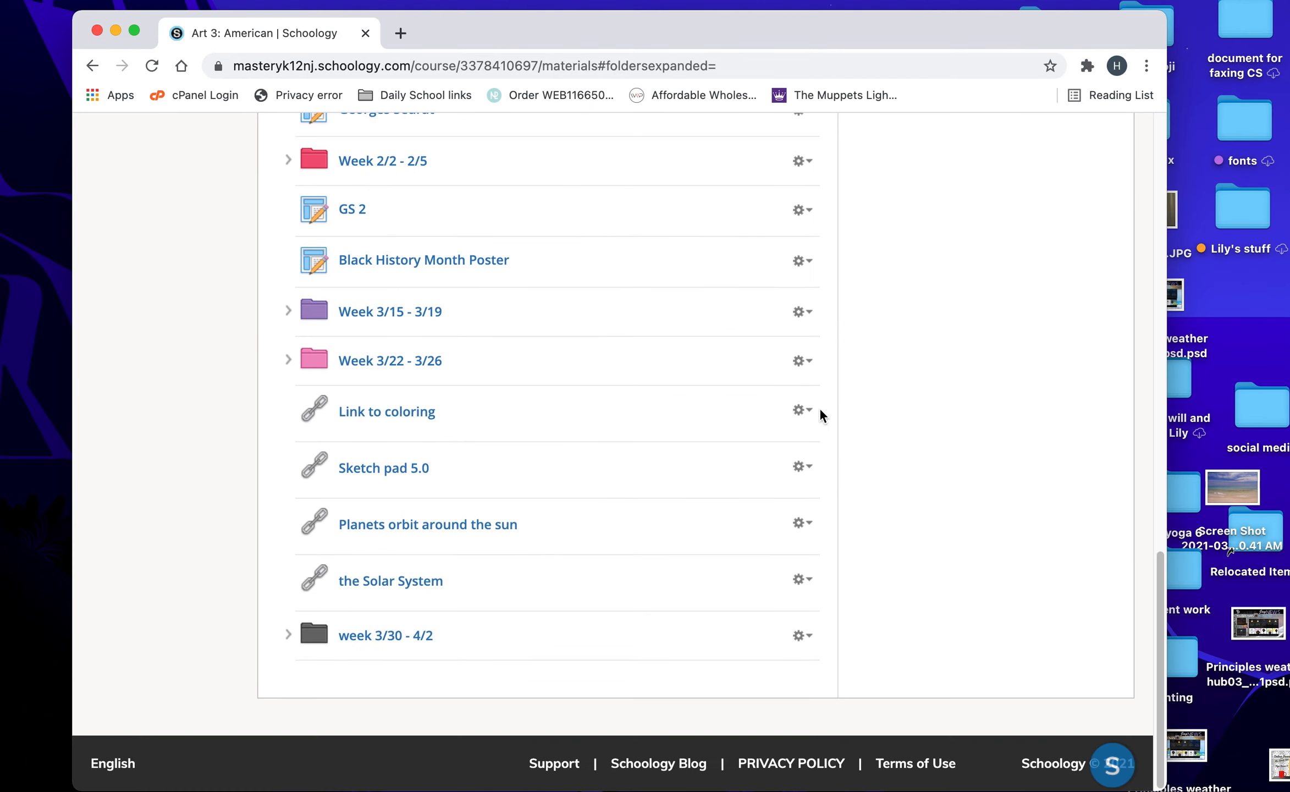
{"action": "left_click", "coordinate": [384, 470]}
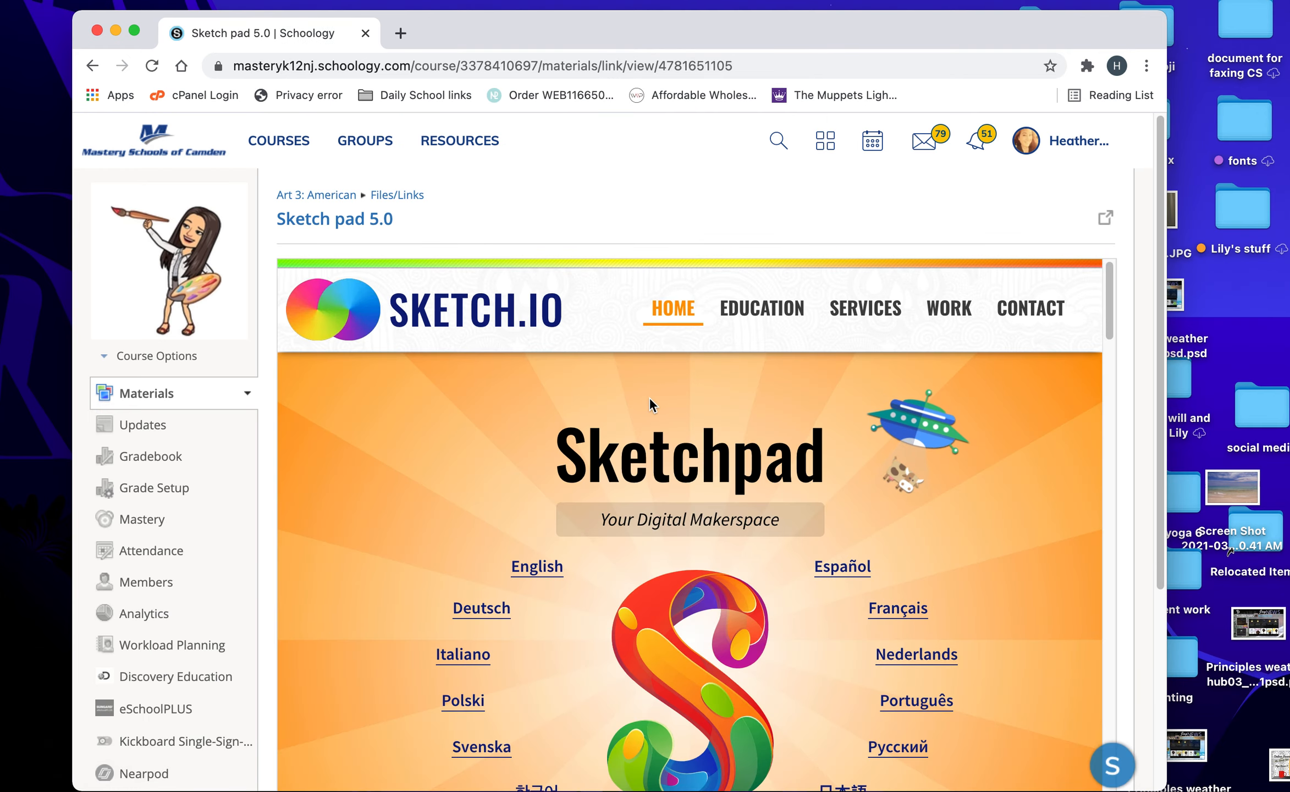
Launch the English version of Sketchpad from the embedded Sketch.io home page
{"action": "scroll", "coordinate": [787, 415], "scroll_direction": "down", "scroll_amount": 5}
{"action": "scroll", "coordinate": [787, 415], "scroll_direction": "up", "scroll_amount": 5}
{"action": "scroll", "coordinate": [790, 418], "scroll_direction": "down", "scroll_amount": 3}
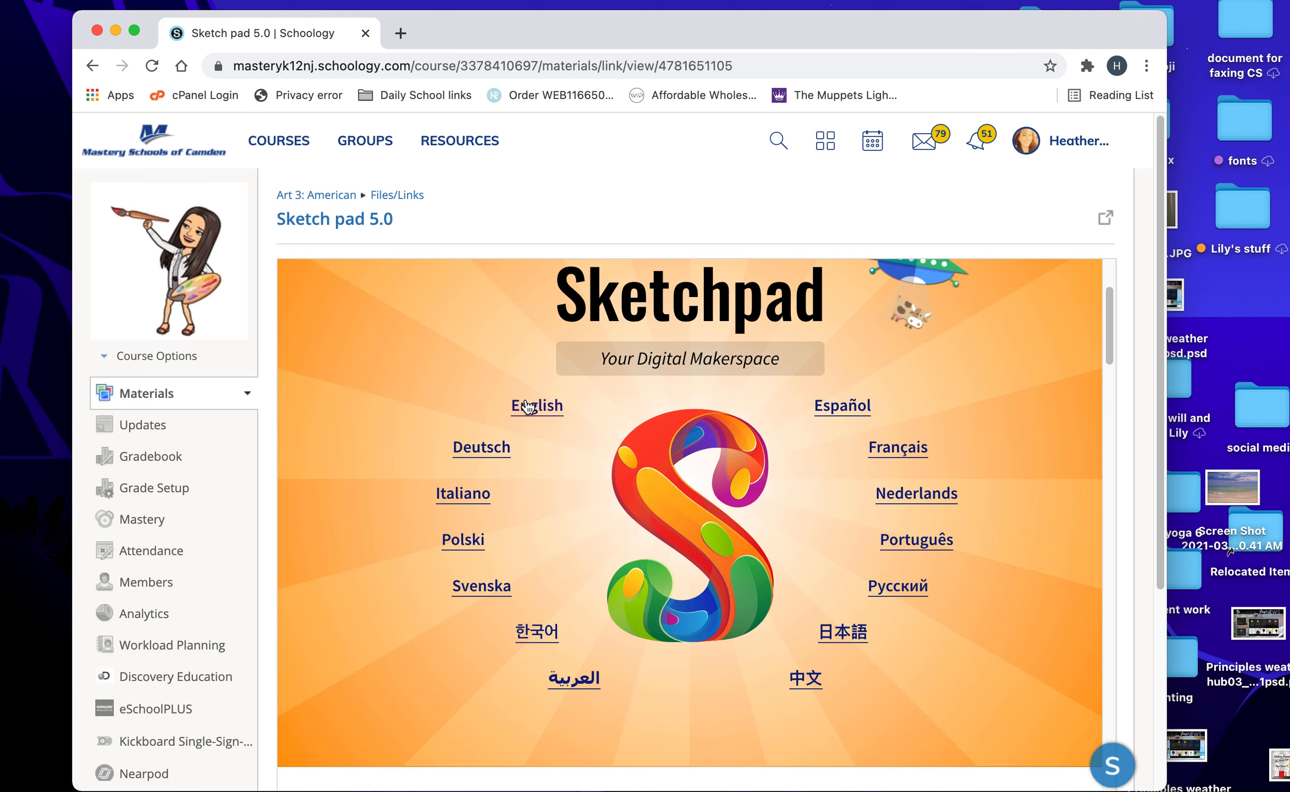
{"action": "left_click", "coordinate": [529, 407]}
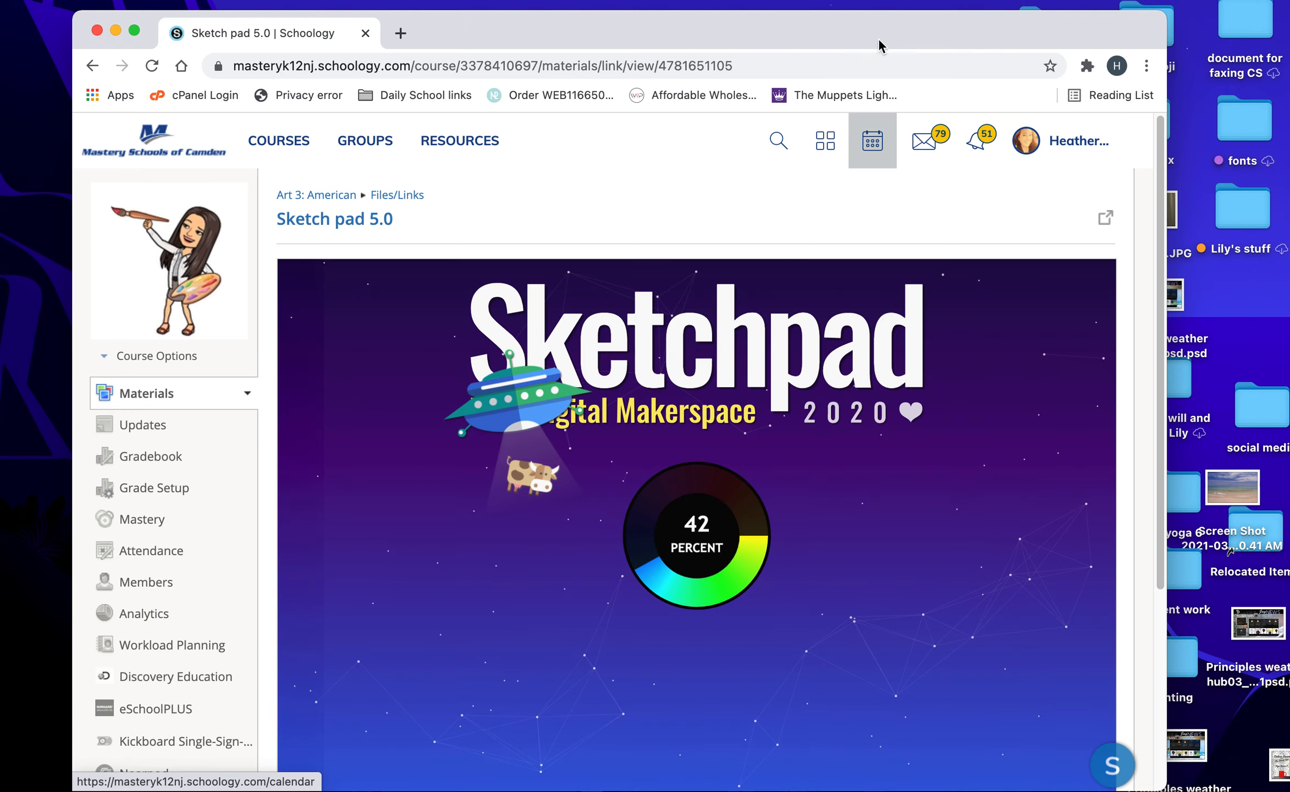
Choose the Circle shape for drawing and set its outline opacity to 0%
{"action": "left_click_drag", "start_coordinate": [878, 44], "coordinate": [837, 27]}
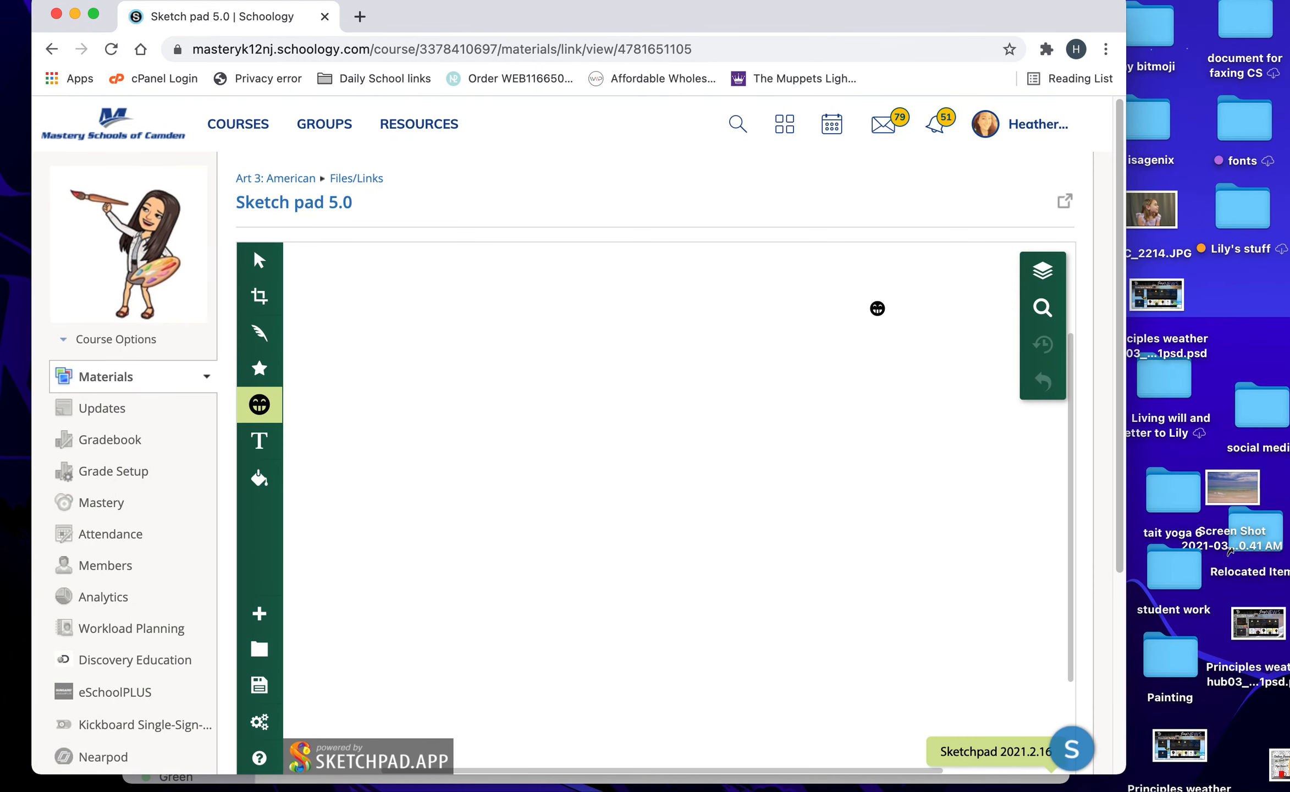
{"action": "mouse_move", "coordinate": [1112, 265]}
{"action": "left_mouse_down"}
{"action": "mouse_move", "coordinate": [1121, 358]}
{"action": "mouse_move", "coordinate": [1125, 219]}
{"action": "mouse_move", "coordinate": [1143, 307]}
{"action": "mouse_move", "coordinate": [1121, 339]}
{"action": "left_mouse_up"}
{"action": "scroll", "coordinate": [714, 471], "scroll_direction": "up", "scroll_amount": 3}
{"action": "scroll", "coordinate": [714, 472], "scroll_direction": "down", "scroll_amount": 5}
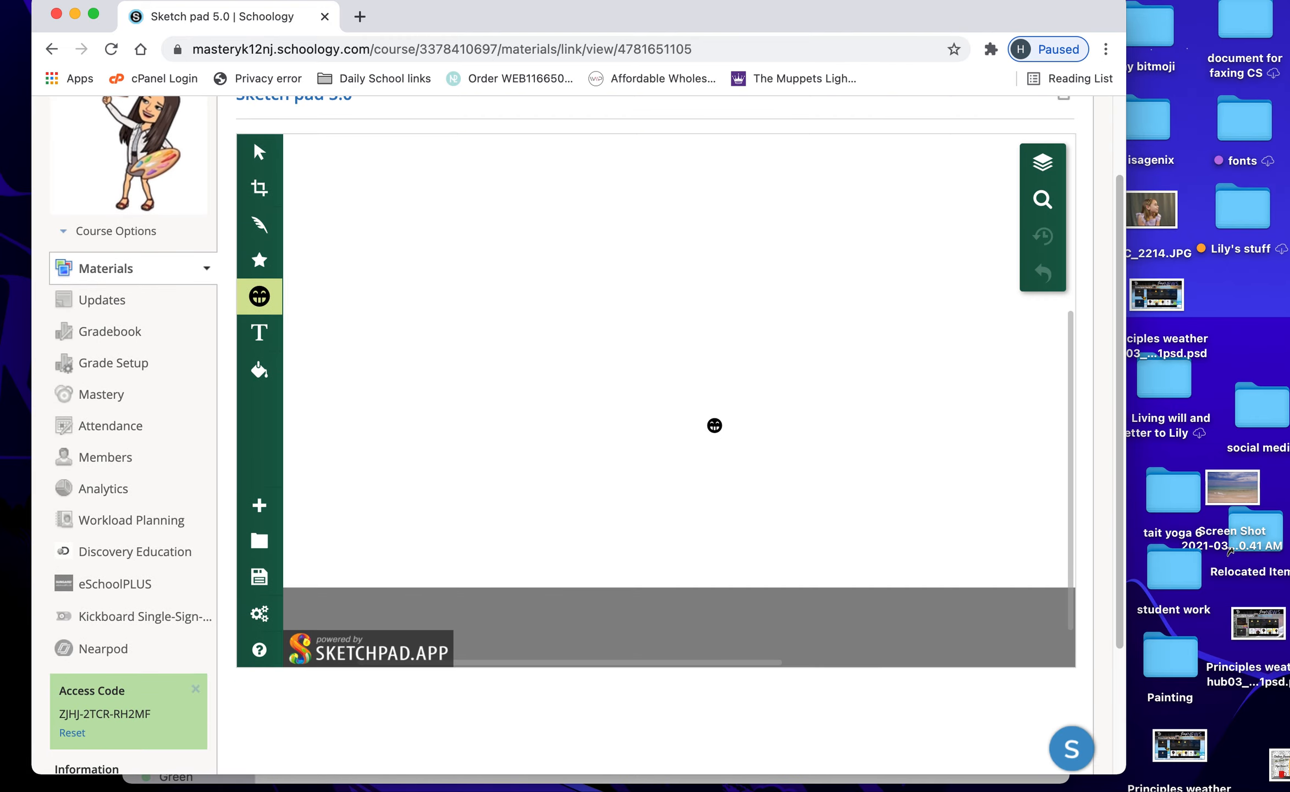
{"action": "mouse_move", "coordinate": [1074, 367]}
{"action": "left_mouse_down"}
{"action": "mouse_move", "coordinate": [1060, 296]}
{"action": "mouse_move", "coordinate": [1062, 356]}
{"action": "left_mouse_up"}
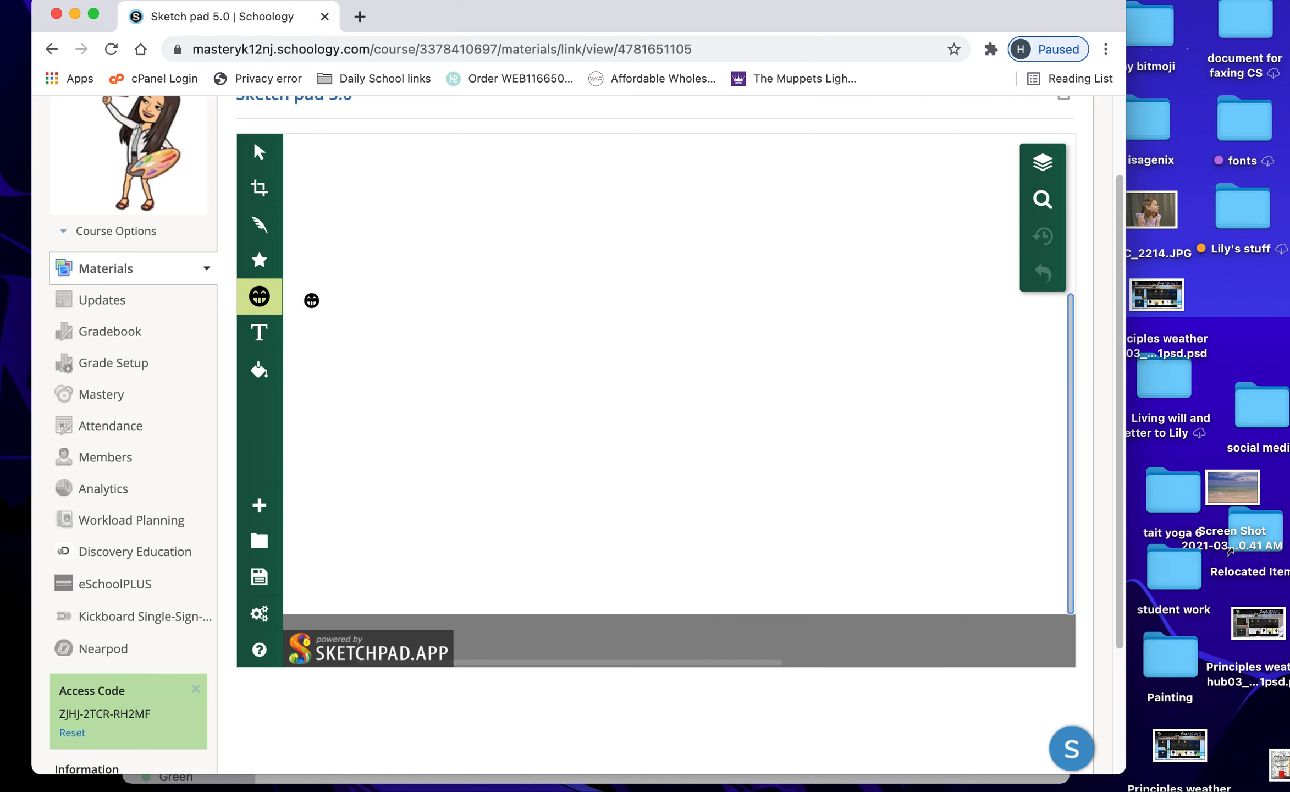
{"action": "left_click", "coordinate": [262, 296]}
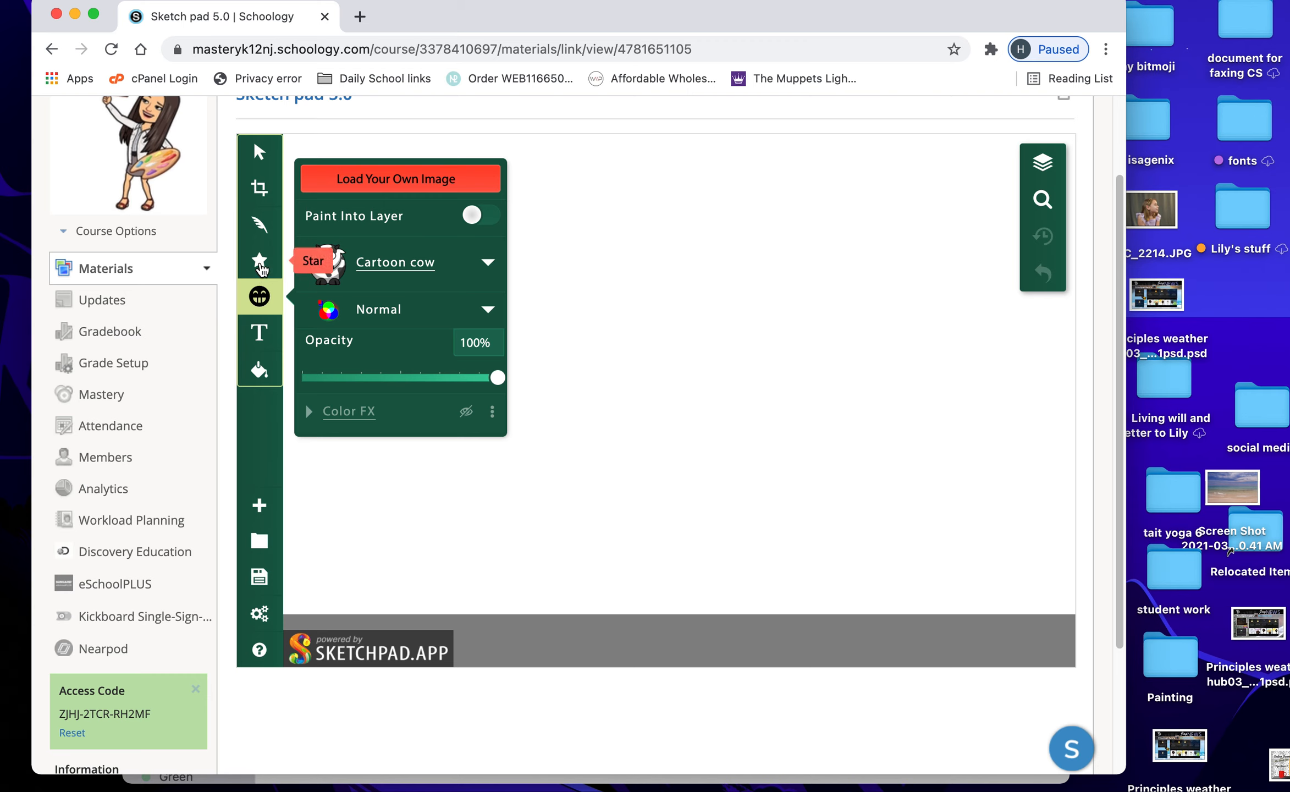
{"action": "left_click", "coordinate": [259, 263]}
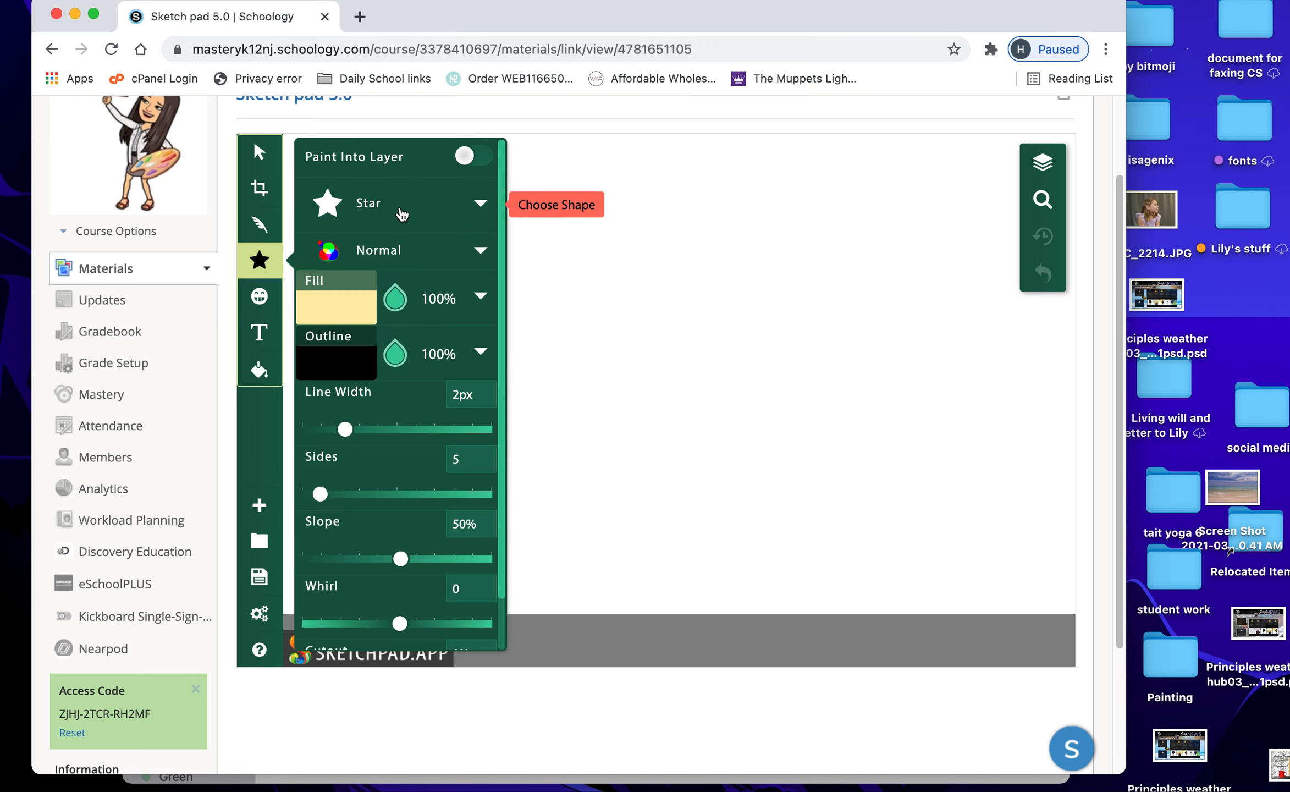
{"action": "left_click", "coordinate": [399, 213]}
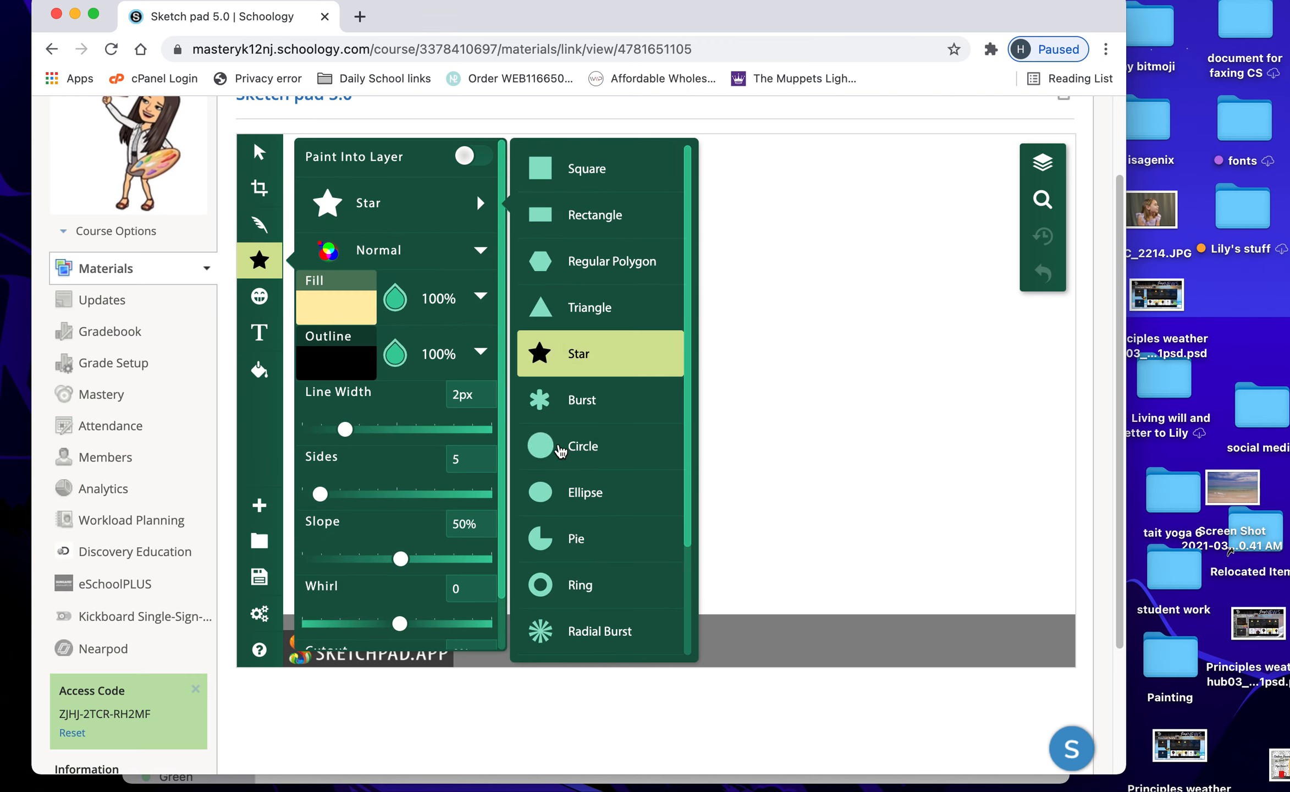
{"action": "left_click", "coordinate": [547, 453]}
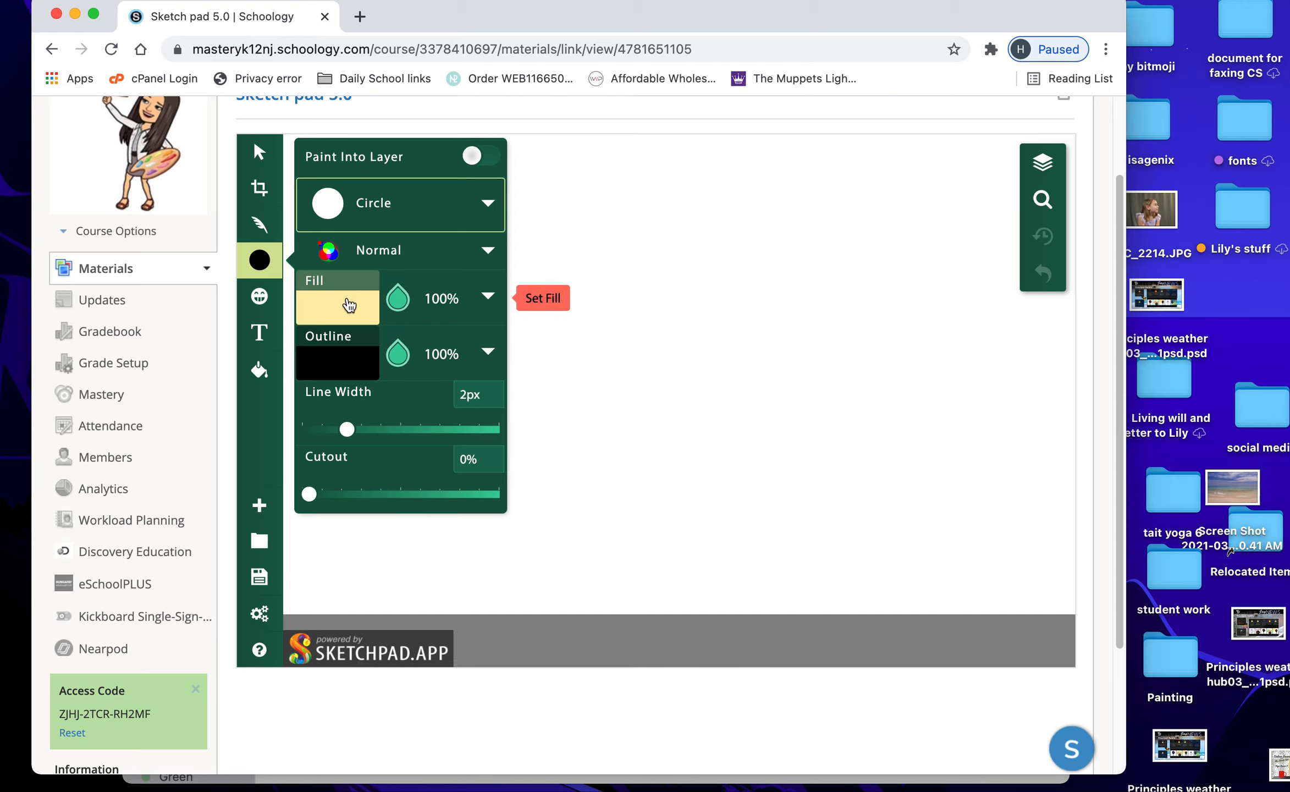
{"action": "left_click", "coordinate": [400, 358]}
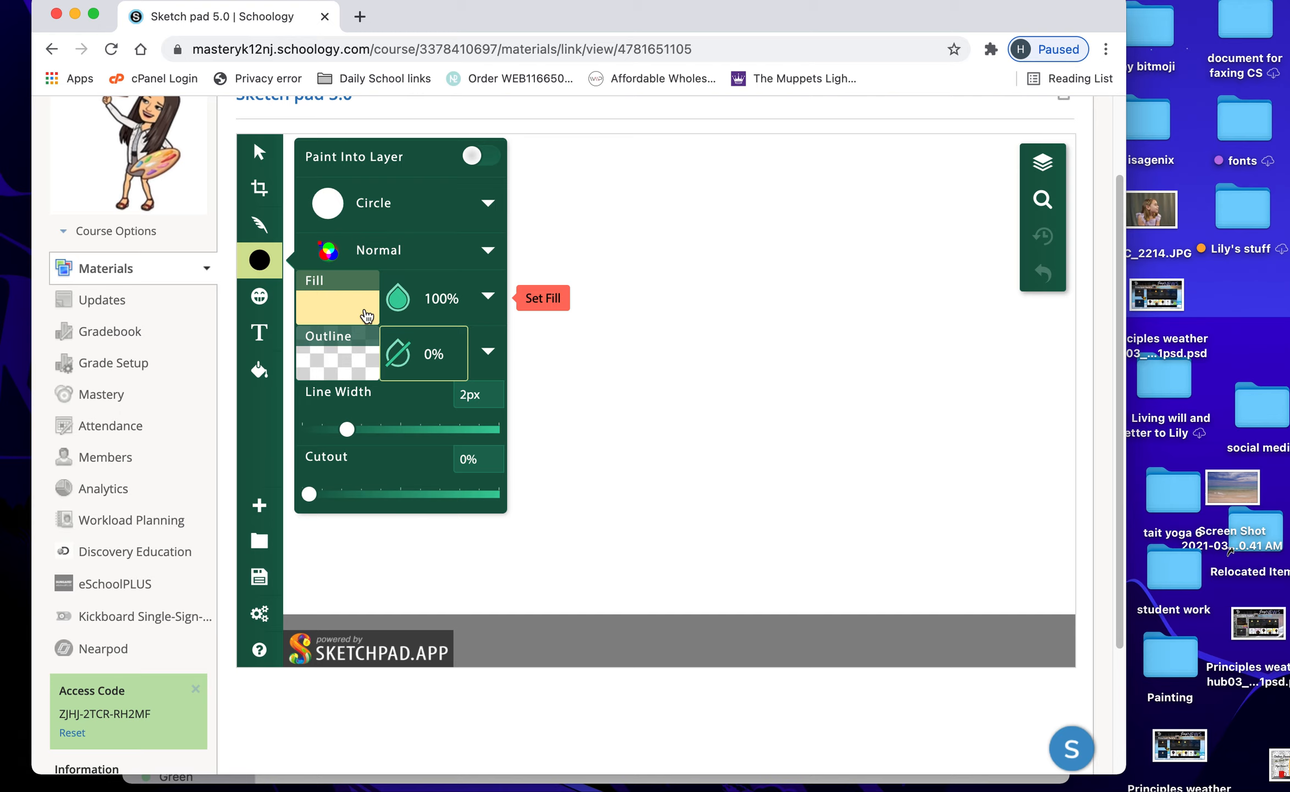
Draw a large pale yellow circle without an outline and move it to the middle of the visible canvas
{"action": "left_click_drag", "start_coordinate": [530, 237], "coordinate": [623, 378]}
{"action": "left_click", "coordinate": [530, 389]}
{"action": "left_click", "coordinate": [515, 233]}
{"action": "left_click_drag", "start_coordinate": [516, 234], "coordinate": [547, 297]}
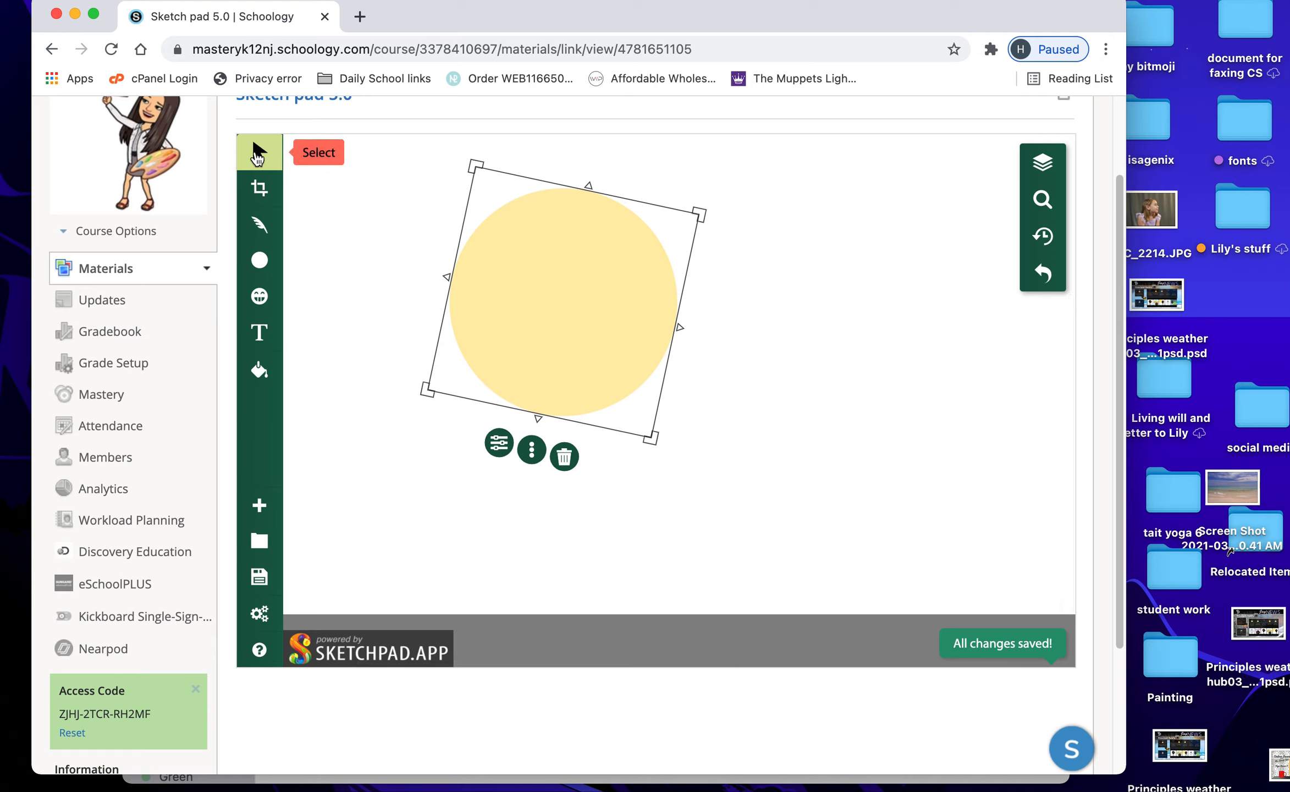
{"action": "left_click_drag", "start_coordinate": [579, 290], "coordinate": [697, 340]}
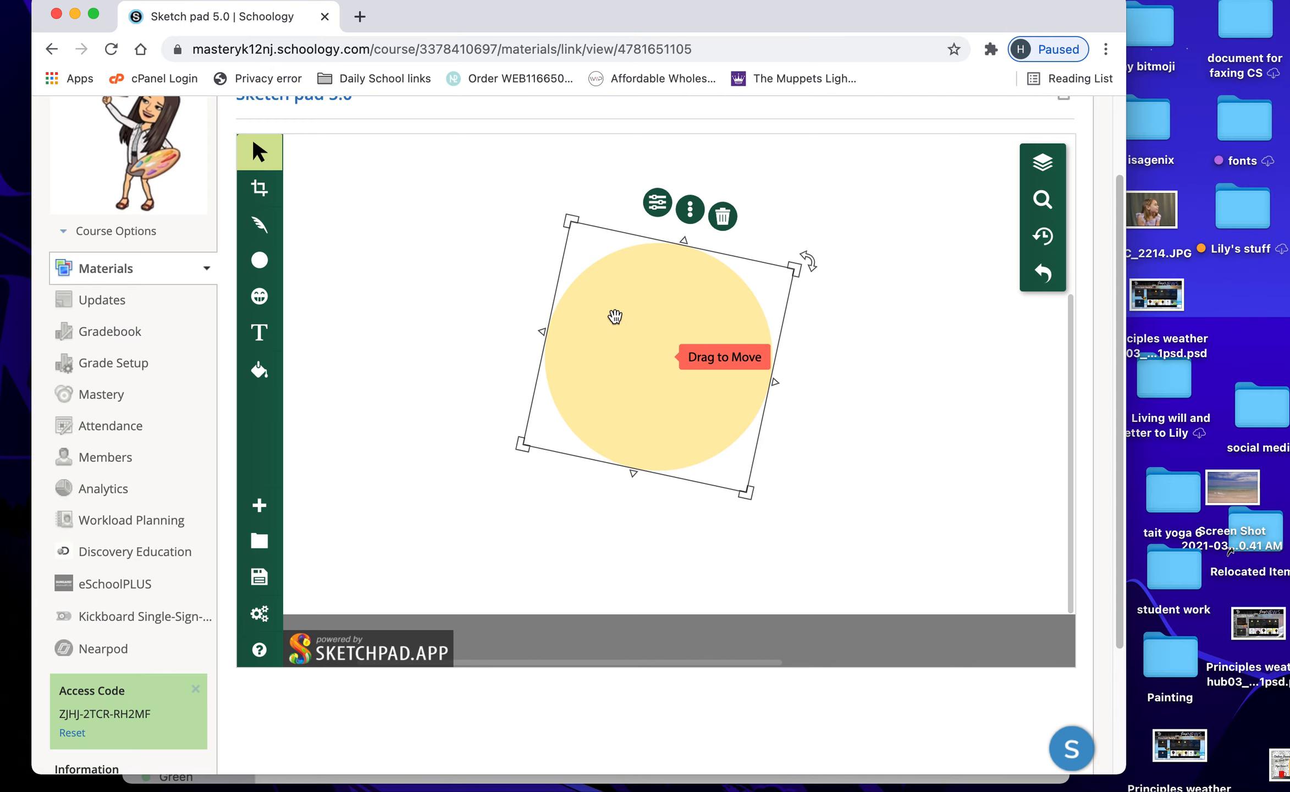
Choose the Spraypaint brush and set its outline color to purple #ac49ff
{"action": "left_click", "coordinate": [260, 223]}
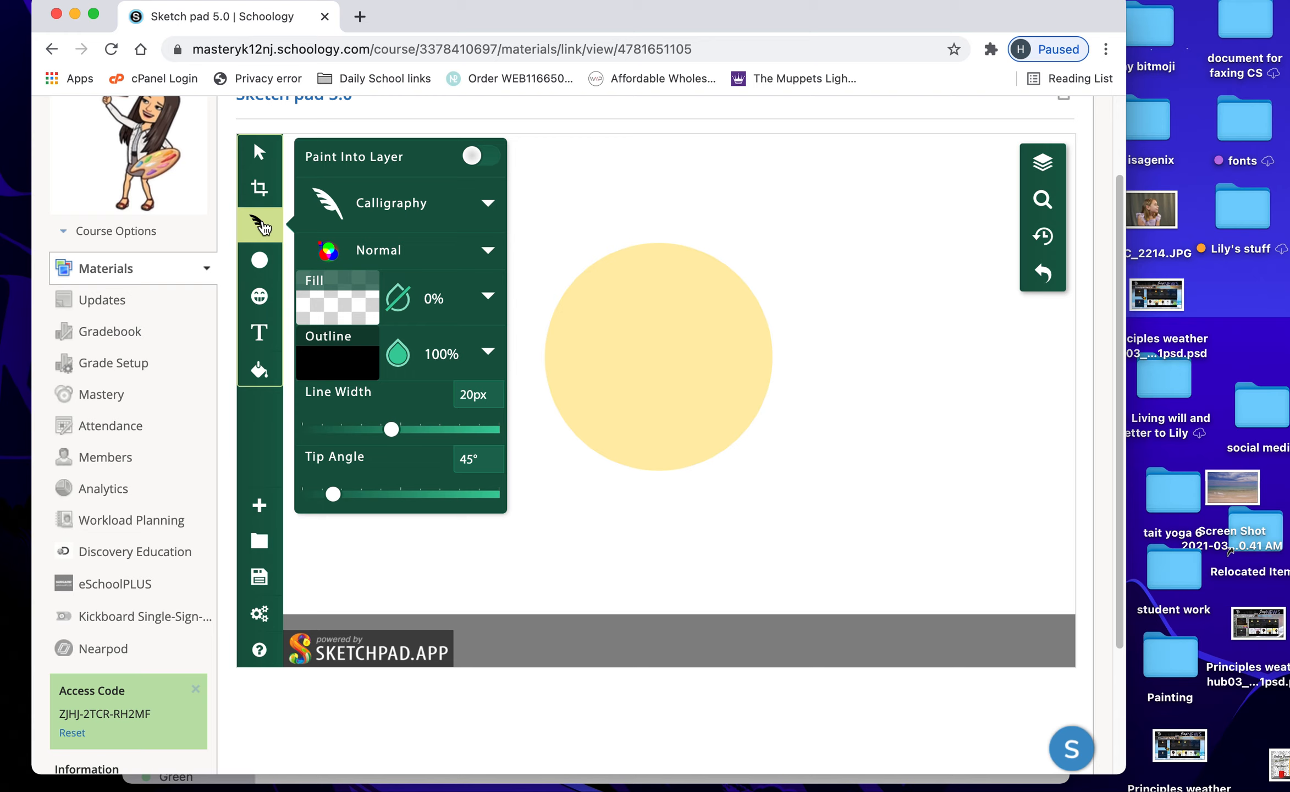
{"action": "left_click", "coordinate": [383, 210]}
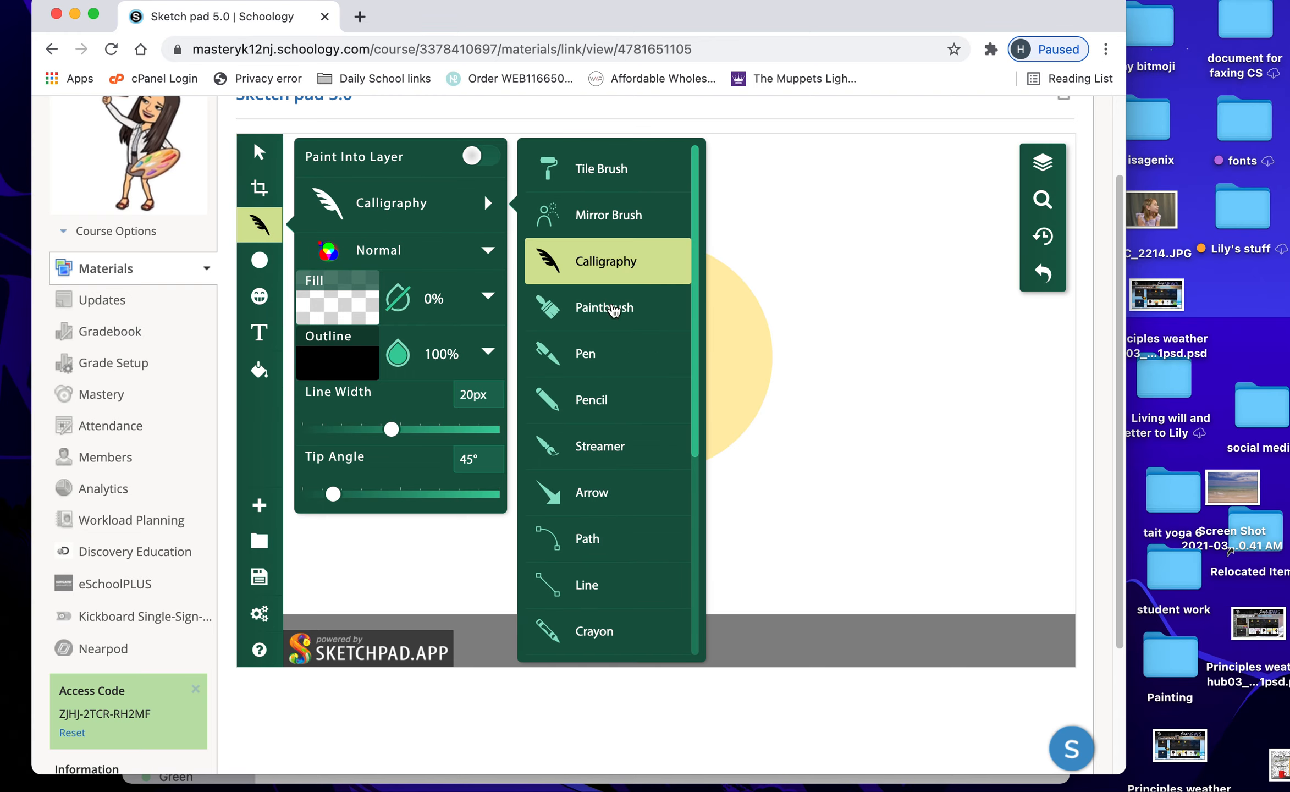
{"action": "scroll", "coordinate": [616, 338], "scroll_direction": "down", "scroll_amount": 3}
{"action": "scroll", "coordinate": [620, 340], "scroll_direction": "down", "scroll_amount": 1}
{"action": "left_click", "coordinate": [620, 480]}
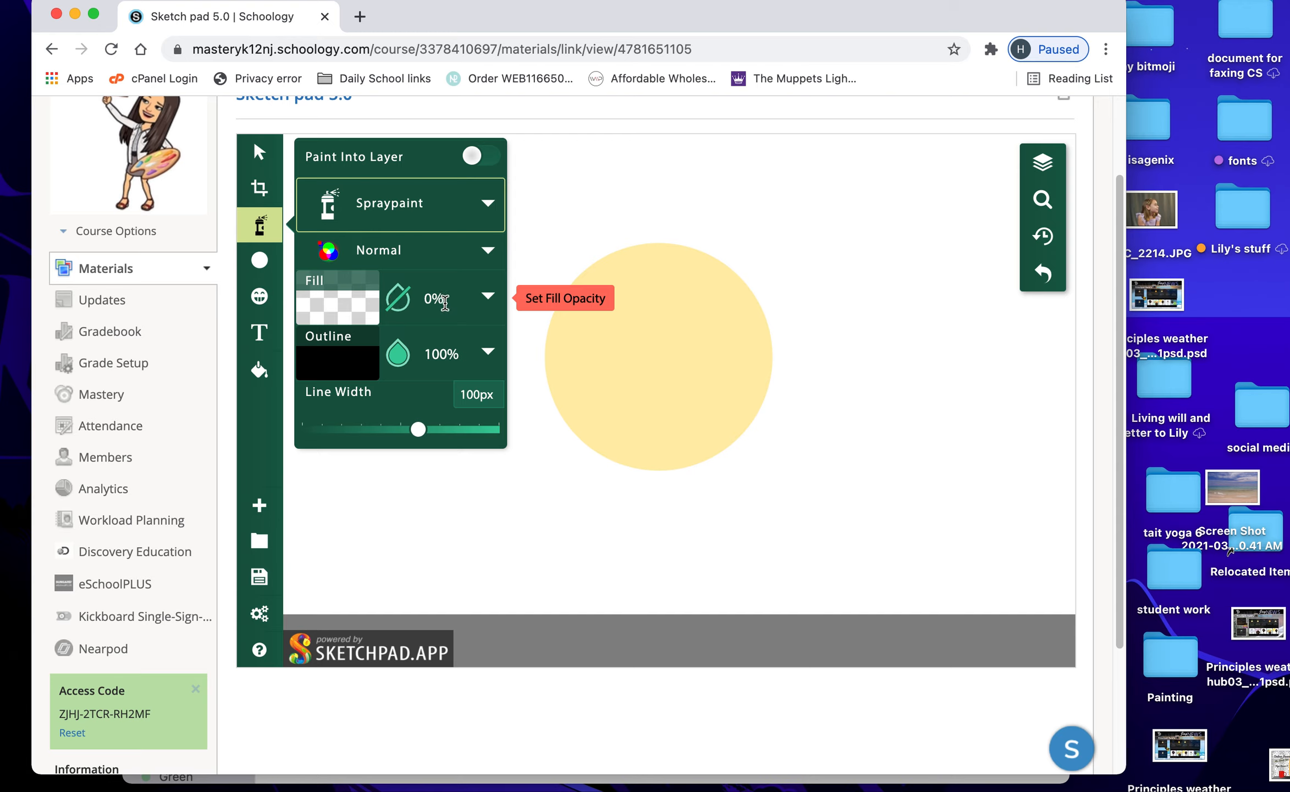
{"action": "left_click", "coordinate": [353, 364]}
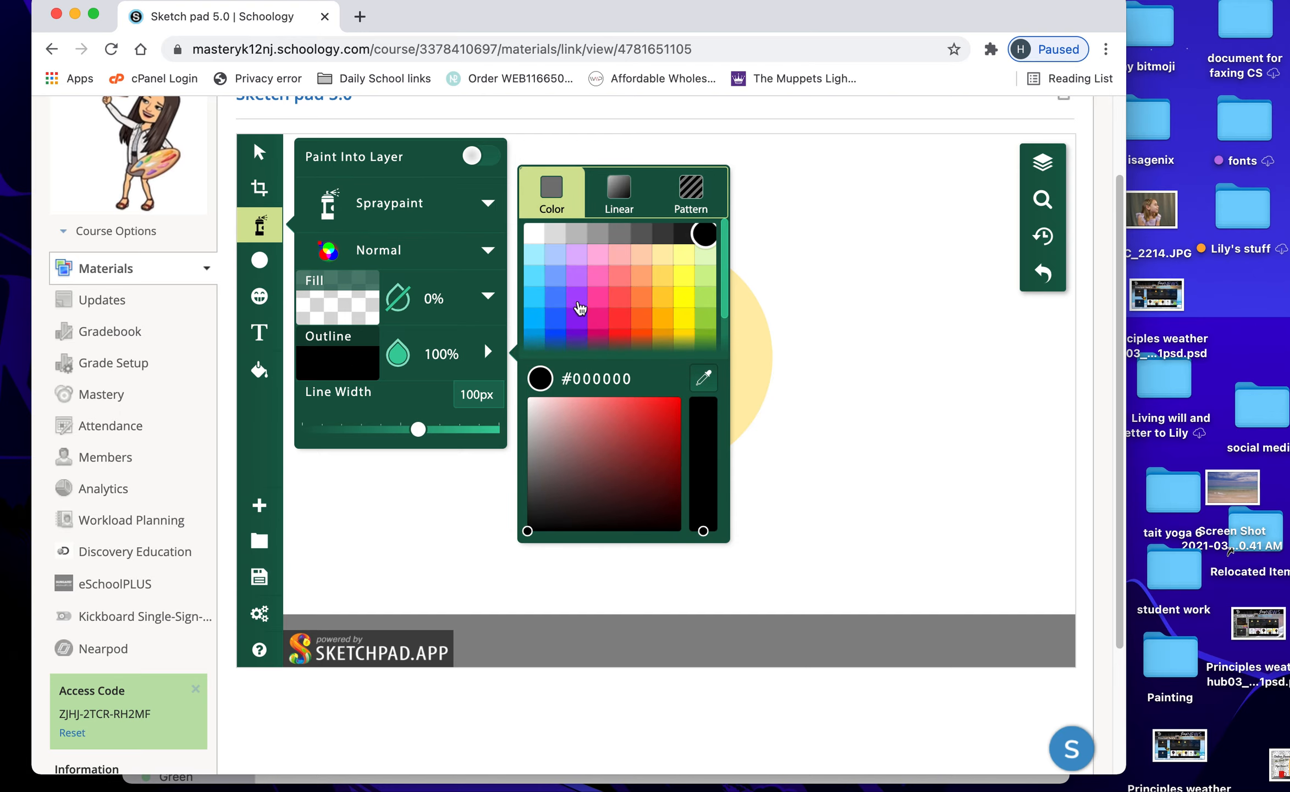
{"action": "left_click", "coordinate": [577, 299]}
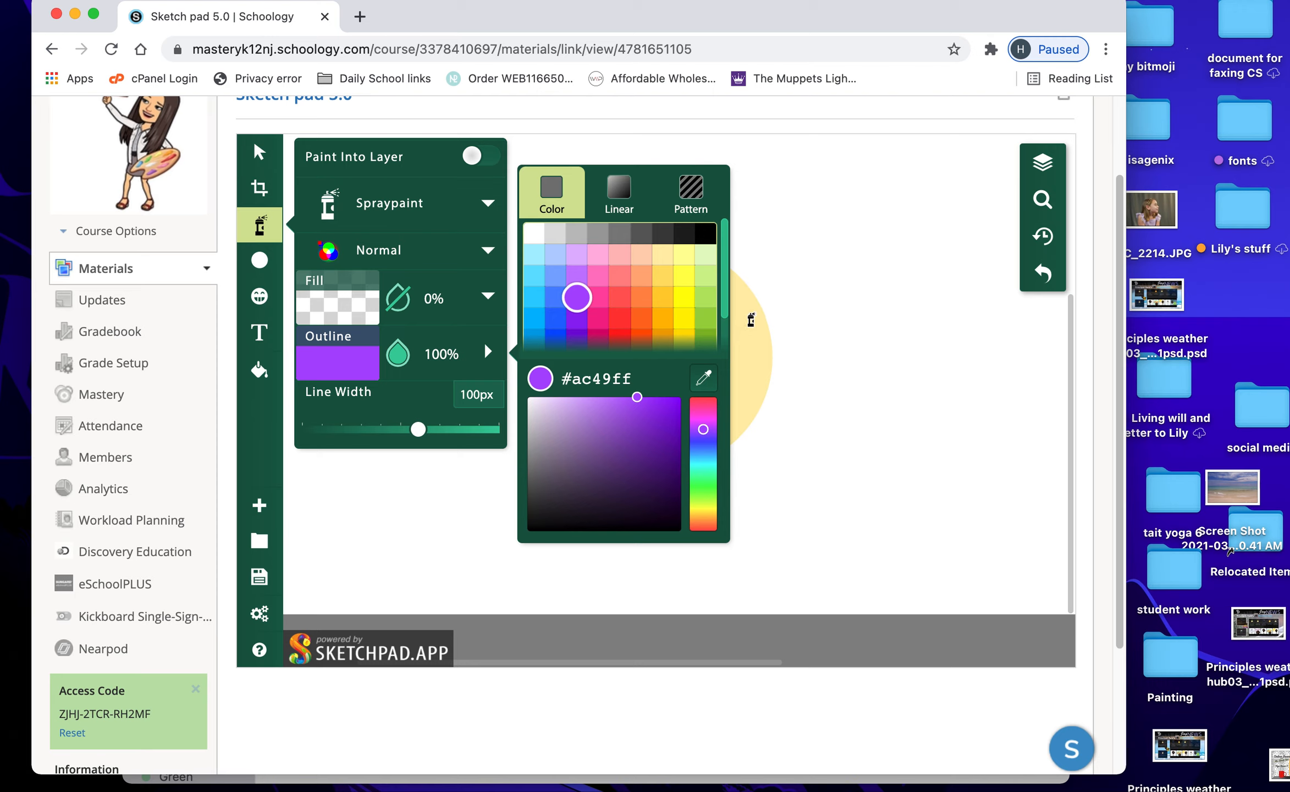
{"action": "left_click", "coordinate": [750, 320]}
{"action": "left_click_drag", "start_coordinate": [751, 322], "coordinate": [681, 332]}
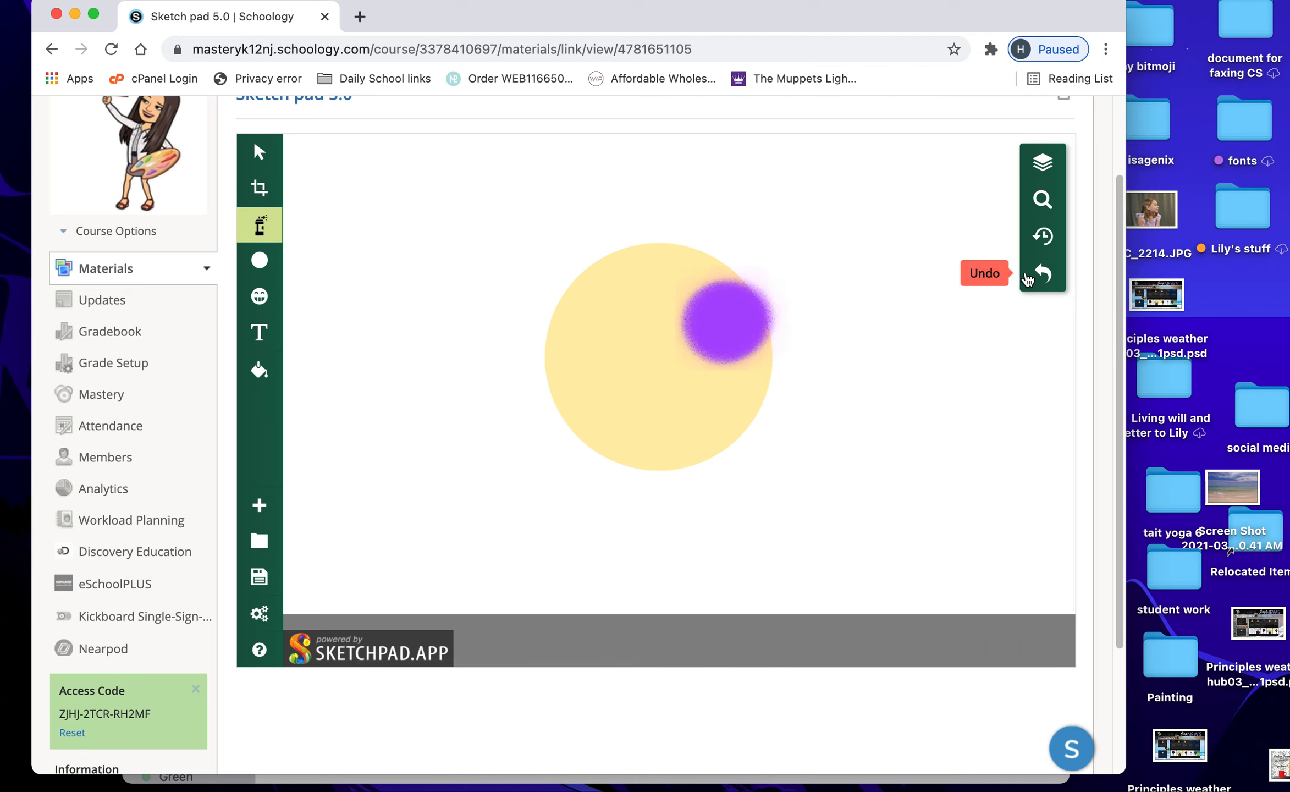
{"action": "left_click", "coordinate": [1042, 274]}
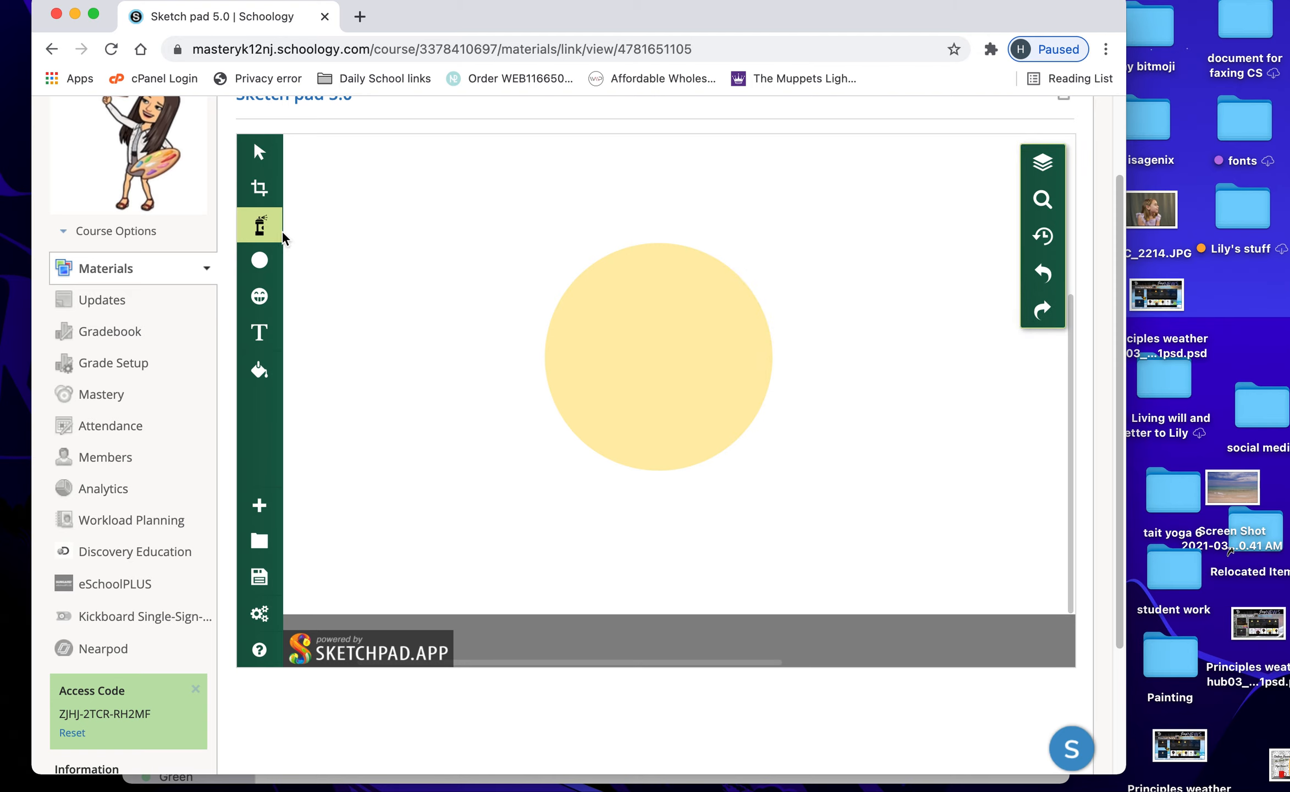
Set the Spraypaint line width to 32px and its outline opacity to 50%
{"action": "left_click", "coordinate": [263, 227]}
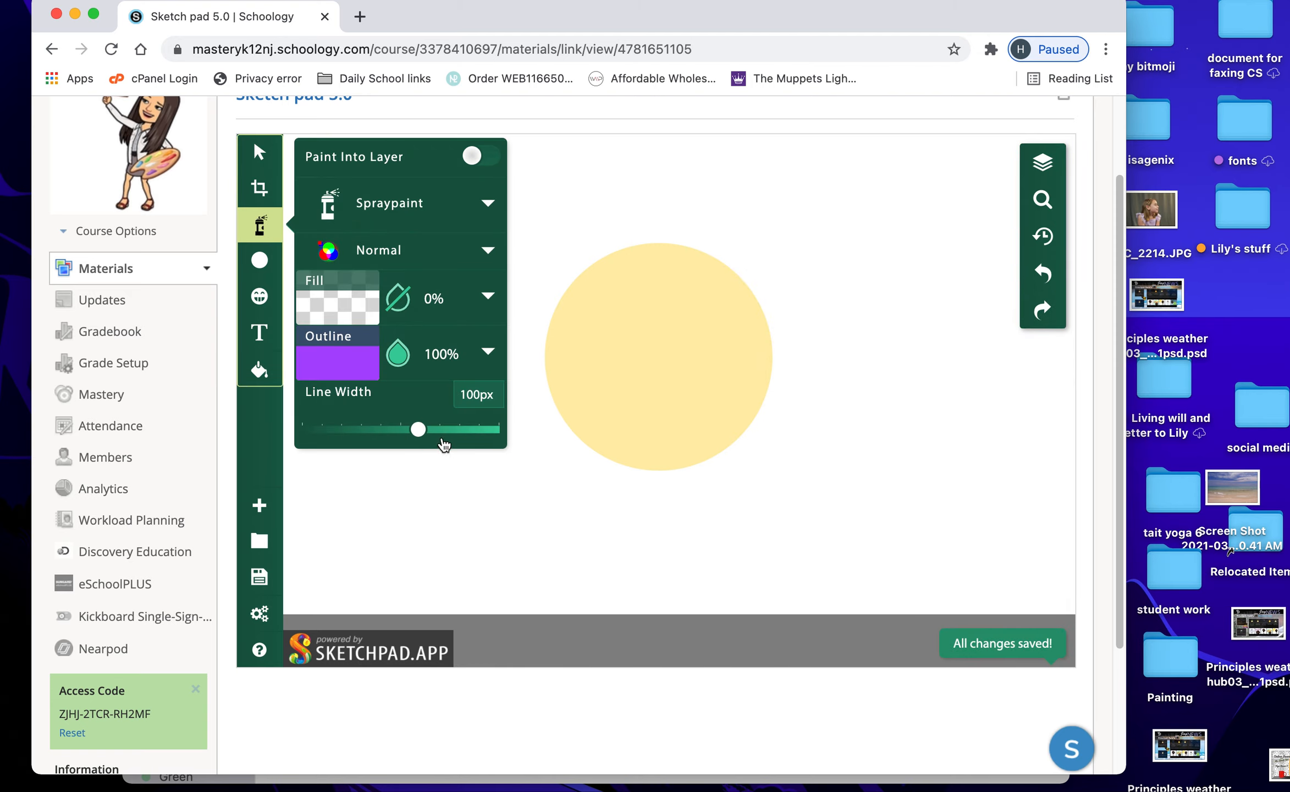
{"action": "left_click_drag", "start_coordinate": [415, 434], "coordinate": [339, 434]}
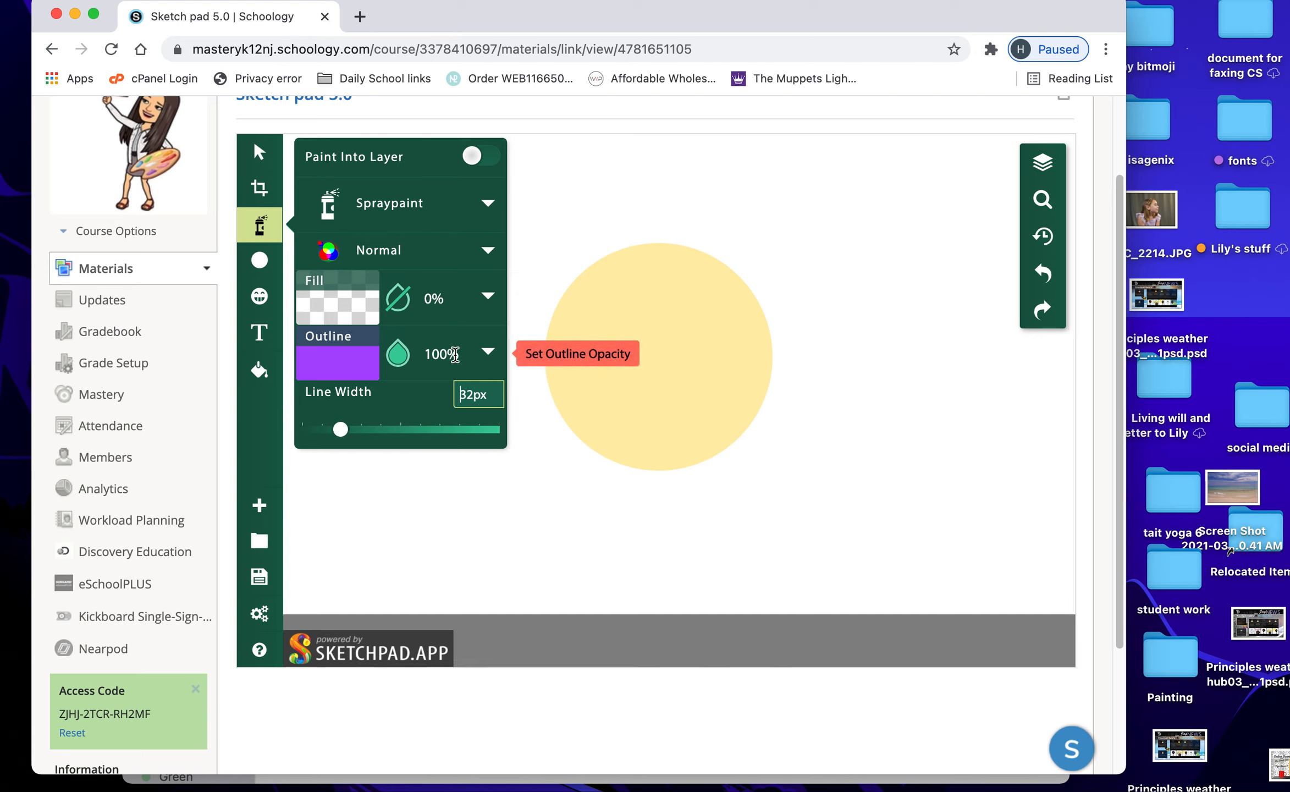
{"action": "left_click_drag", "start_coordinate": [399, 354], "coordinate": [397, 357]}
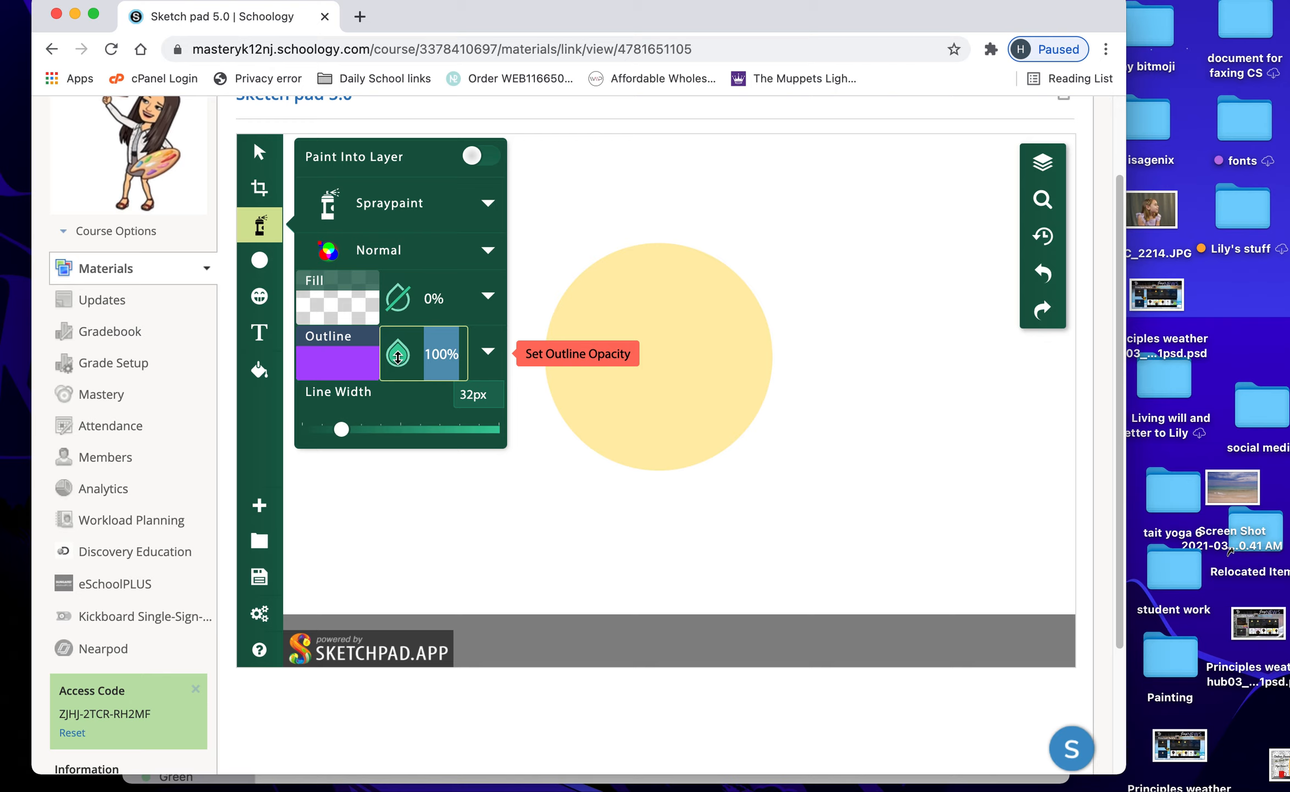
{"action": "type", "text": "50"}
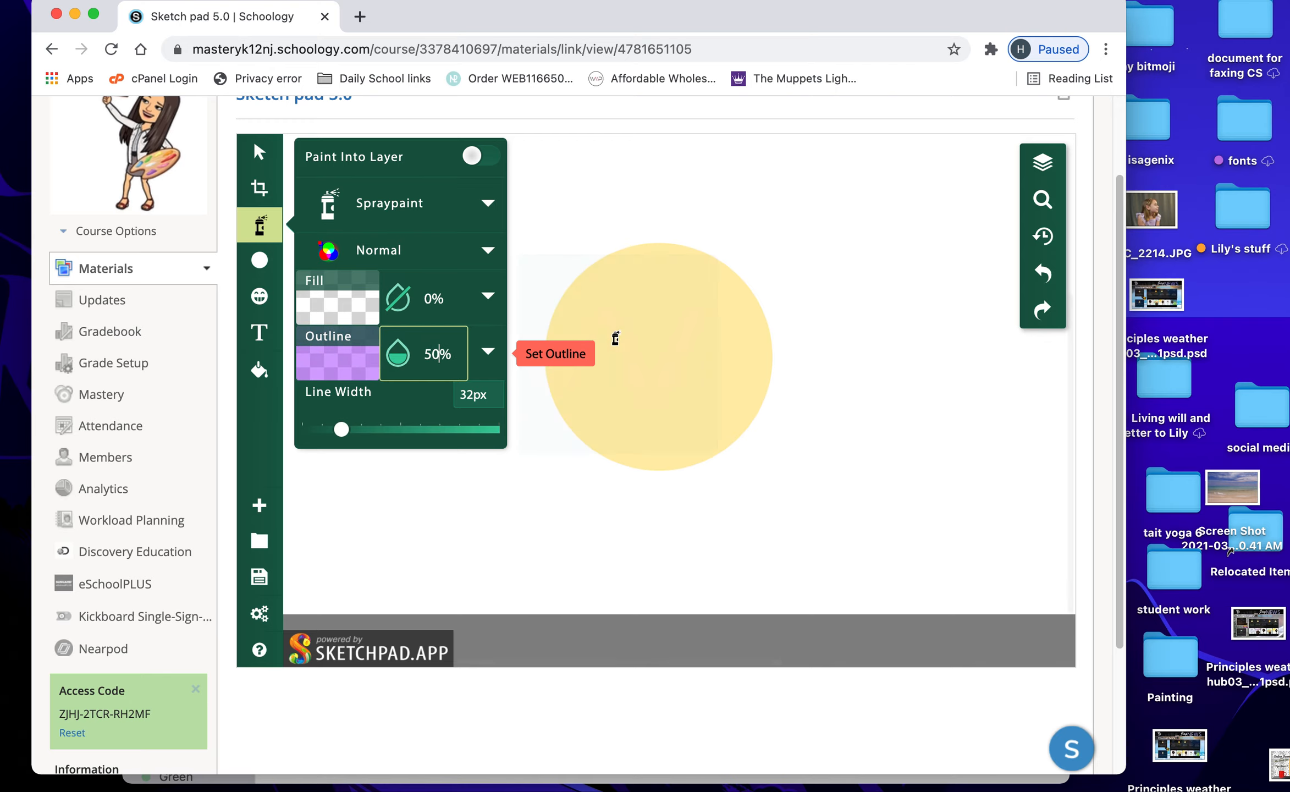
Spray irregular purple bands and spots across the middle of the yellow circle and an arc along its upper edge
{"action": "left_click", "coordinate": [735, 317]}
{"action": "left_click_drag", "start_coordinate": [735, 317], "coordinate": [682, 337]}
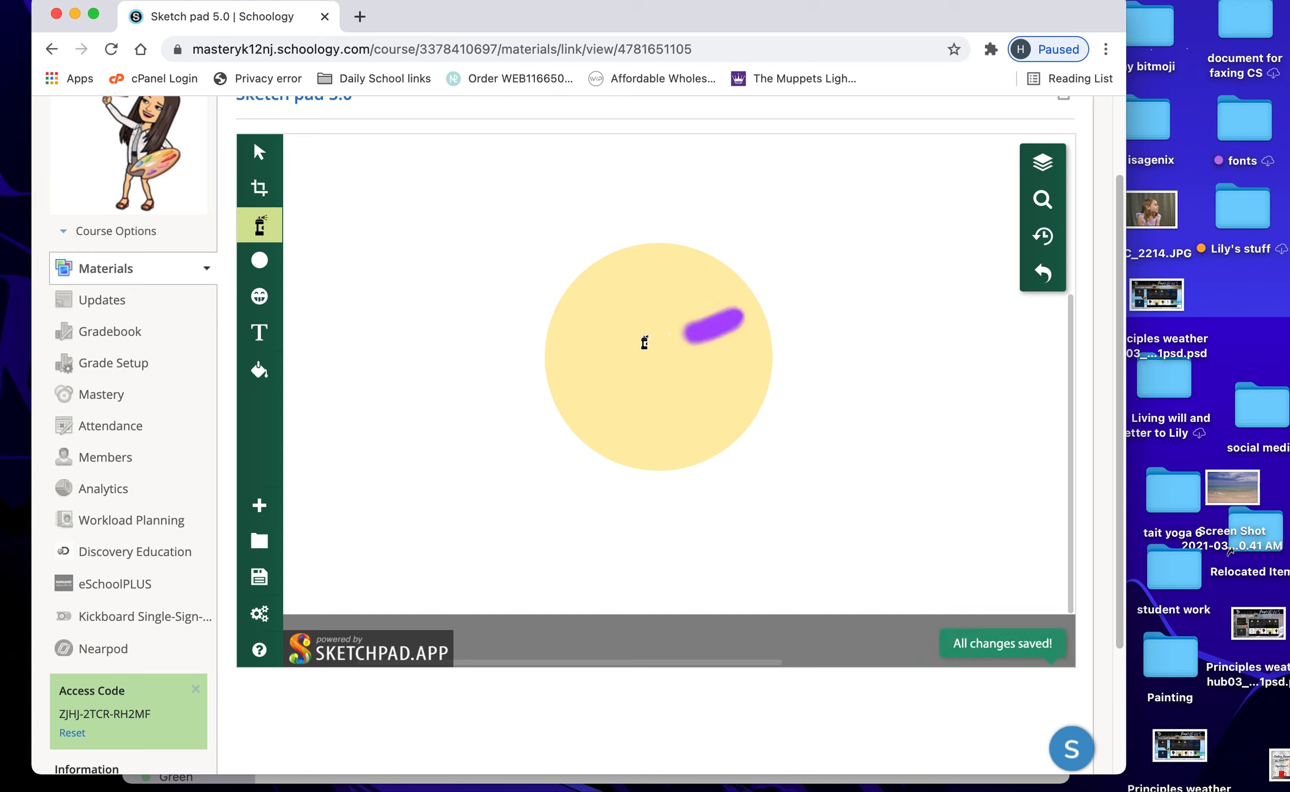
{"action": "left_click", "coordinate": [259, 225]}
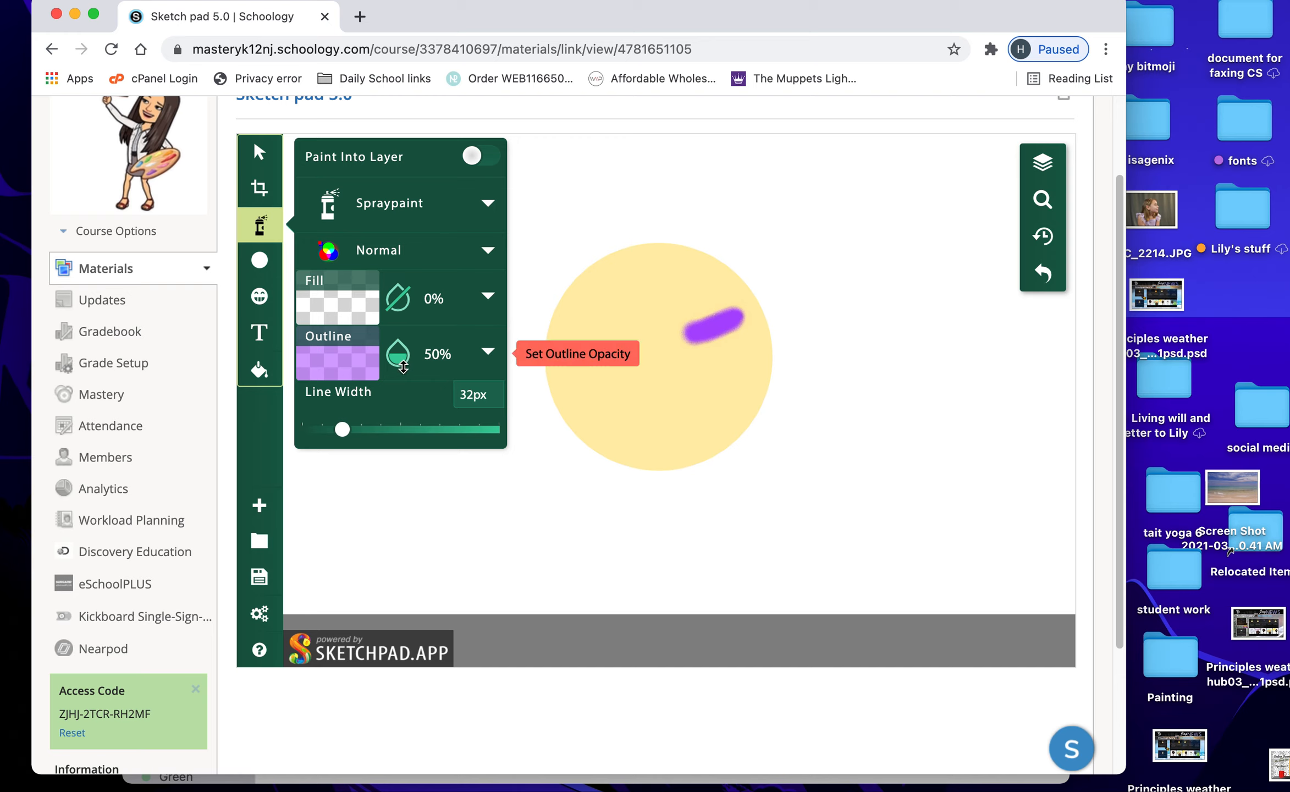
{"action": "left_click", "coordinate": [358, 372]}
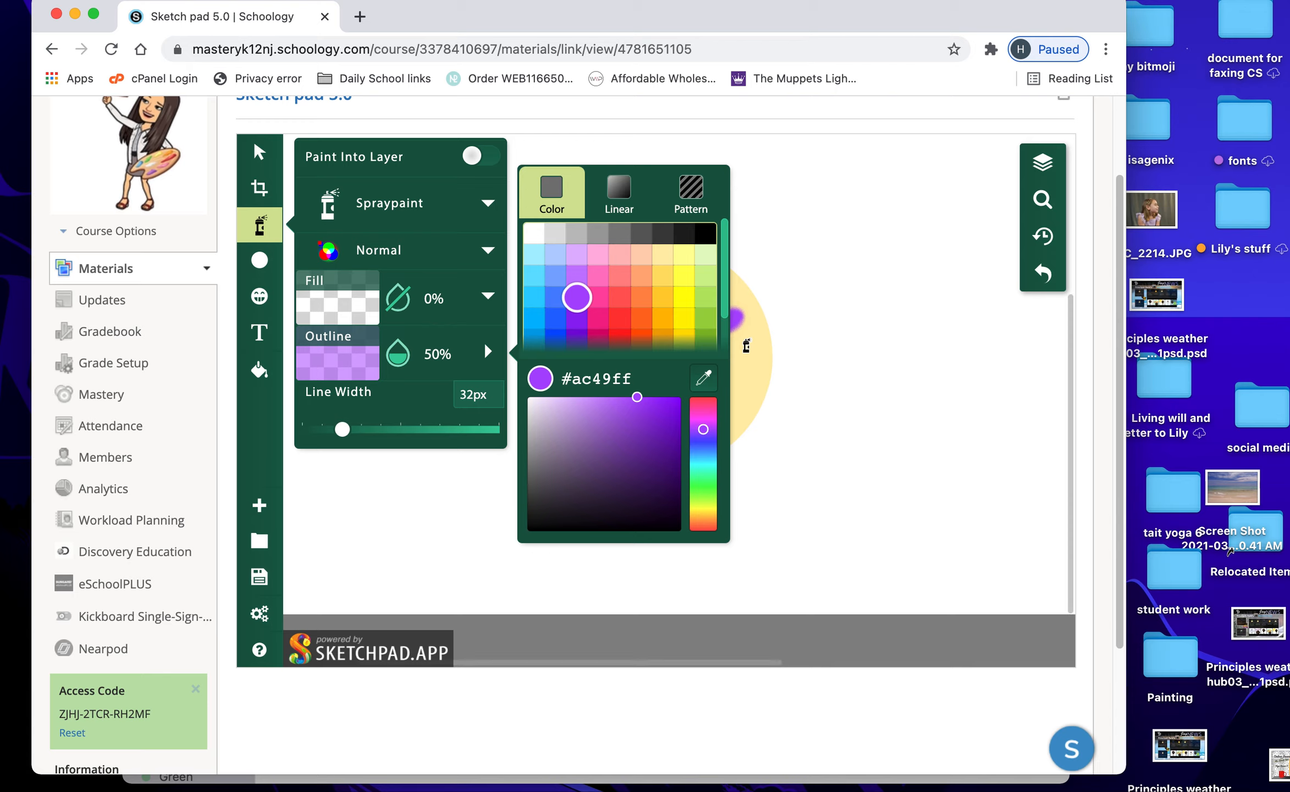
{"action": "left_click", "coordinate": [744, 333]}
{"action": "left_click_drag", "start_coordinate": [749, 327], "coordinate": [669, 352]}
{"action": "mouse_move", "coordinate": [584, 355]}
{"action": "left_mouse_down"}
{"action": "mouse_move", "coordinate": [680, 341]}
{"action": "mouse_move", "coordinate": [697, 350]}
{"action": "mouse_move", "coordinate": [657, 366]}
{"action": "mouse_move", "coordinate": [706, 367]}
{"action": "mouse_move", "coordinate": [760, 350]}
{"action": "mouse_move", "coordinate": [765, 328]}
{"action": "mouse_move", "coordinate": [641, 377]}
{"action": "mouse_move", "coordinate": [555, 370]}
{"action": "mouse_move", "coordinate": [640, 386]}
{"action": "mouse_move", "coordinate": [590, 367]}
{"action": "mouse_move", "coordinate": [637, 370]}
{"action": "mouse_move", "coordinate": [698, 391]}
{"action": "mouse_move", "coordinate": [766, 364]}
{"action": "mouse_move", "coordinate": [741, 403]}
{"action": "mouse_move", "coordinate": [637, 424]}
{"action": "mouse_move", "coordinate": [579, 415]}
{"action": "mouse_move", "coordinate": [557, 395]}
{"action": "mouse_move", "coordinate": [660, 423]}
{"action": "mouse_move", "coordinate": [731, 413]}
{"action": "mouse_move", "coordinate": [769, 375]}
{"action": "mouse_move", "coordinate": [763, 340]}
{"action": "left_mouse_up"}
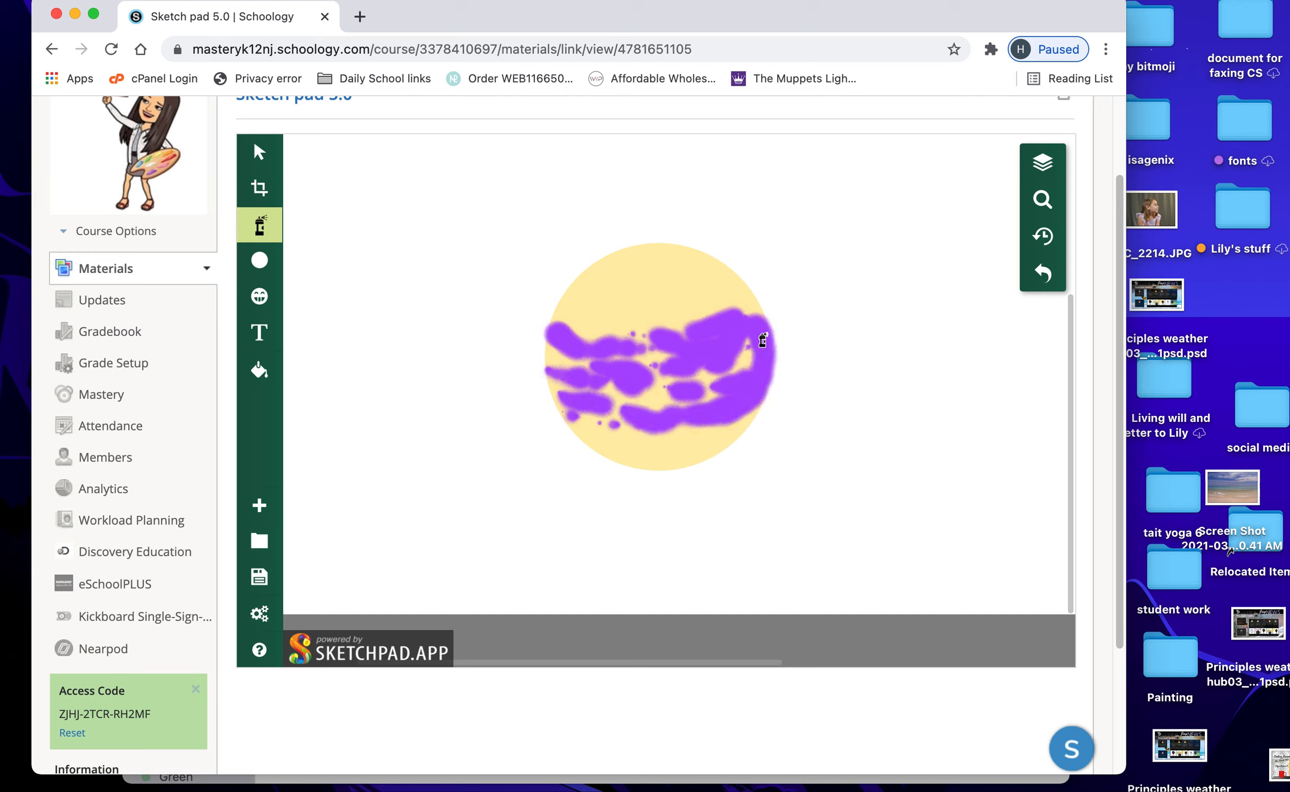
{"action": "mouse_move", "coordinate": [720, 269]}
{"action": "left_mouse_down"}
{"action": "mouse_move", "coordinate": [657, 259]}
{"action": "mouse_move", "coordinate": [600, 281]}
{"action": "mouse_move", "coordinate": [585, 304]}
{"action": "mouse_move", "coordinate": [689, 273]}
{"action": "mouse_move", "coordinate": [756, 312]}
{"action": "left_mouse_up"}
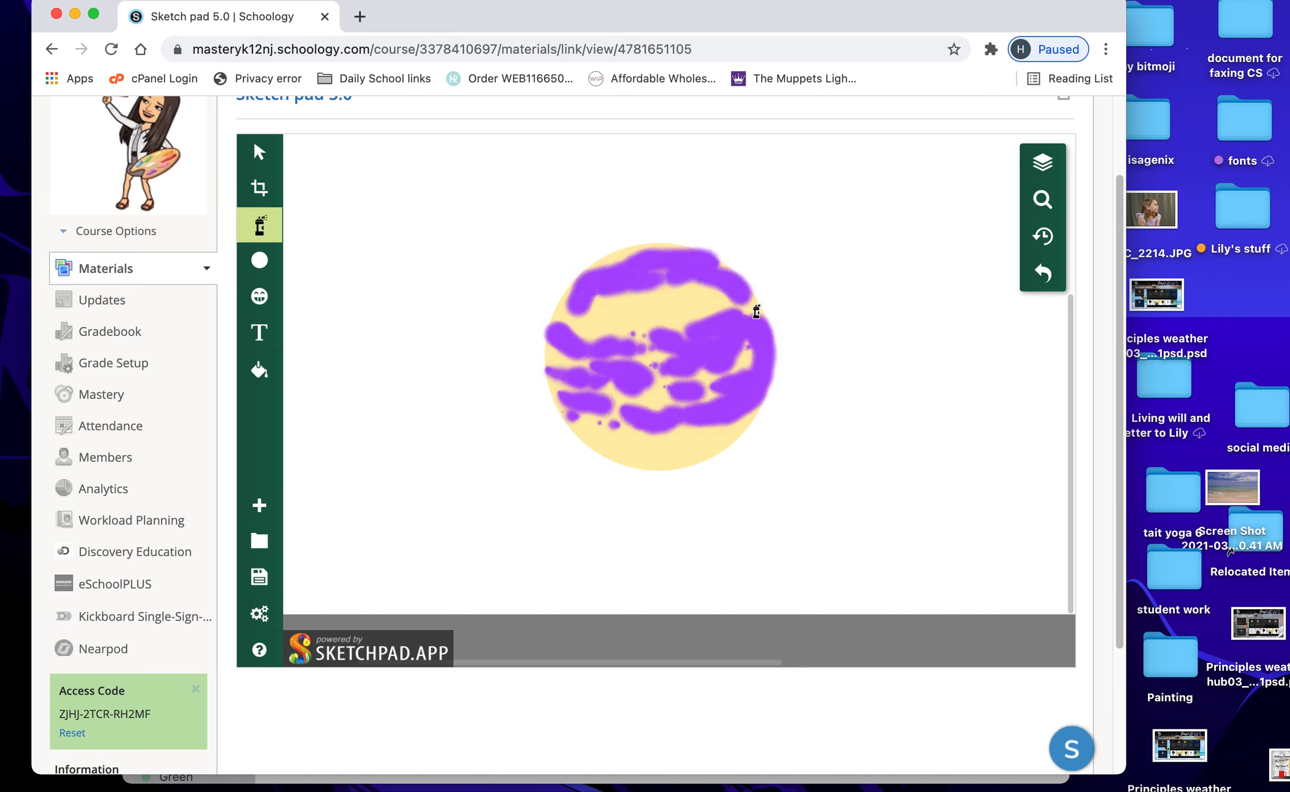
Set the Spraypaint outline color to light pink #ffbcbc and the line width to 36px
{"action": "left_click", "coordinate": [285, 232]}
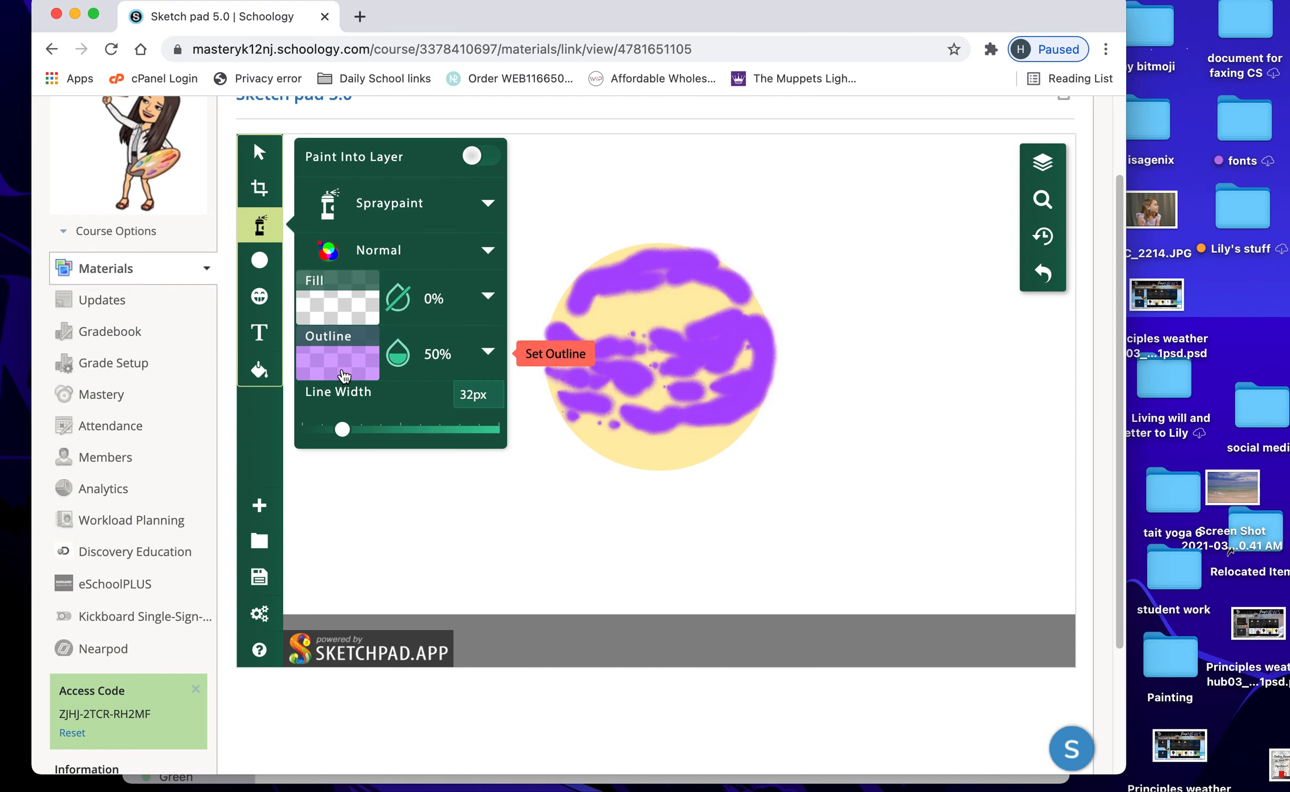
{"action": "left_click", "coordinate": [342, 370]}
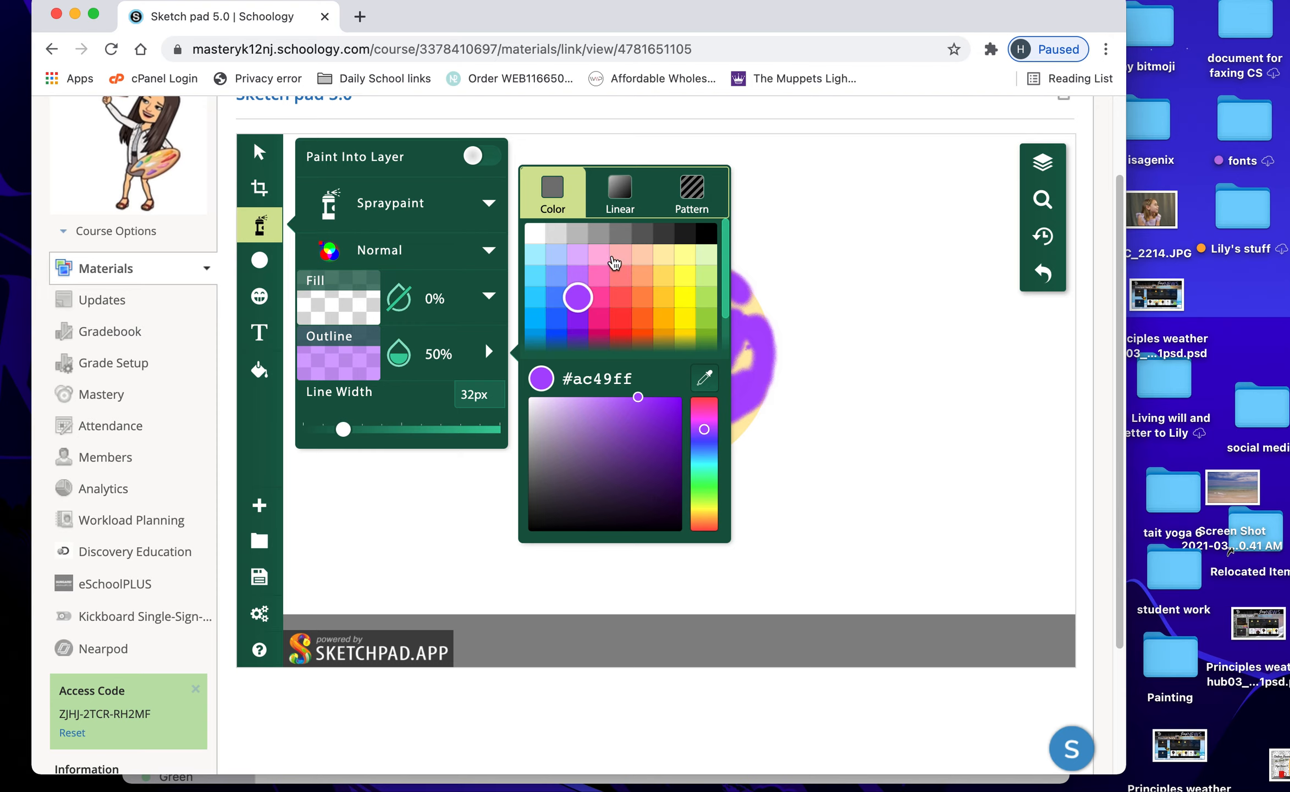
{"action": "left_click", "coordinate": [618, 256]}
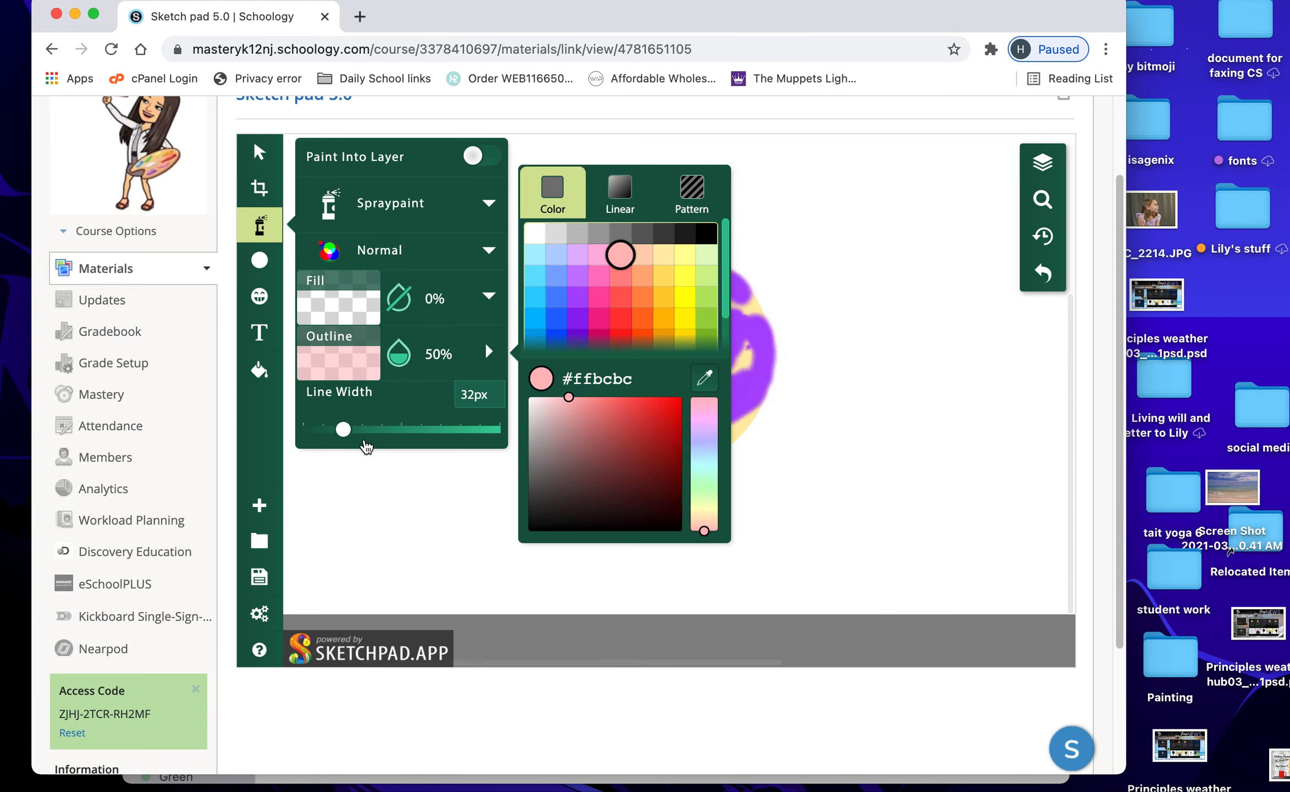
{"action": "left_click_drag", "start_coordinate": [345, 434], "coordinate": [350, 434]}
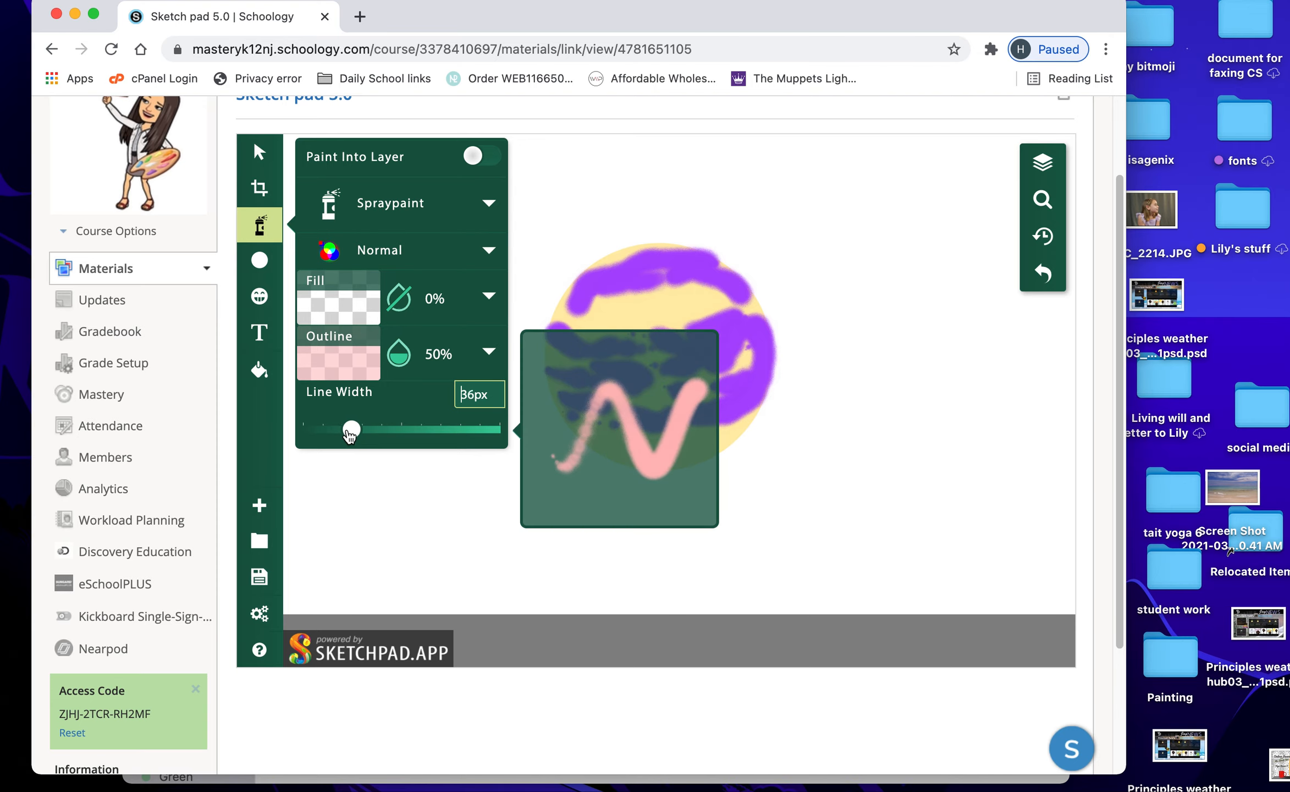
Set the Spraypaint outline opacity to 30%
{"action": "left_click", "coordinate": [490, 354]}
{"action": "left_click", "coordinate": [490, 354]}
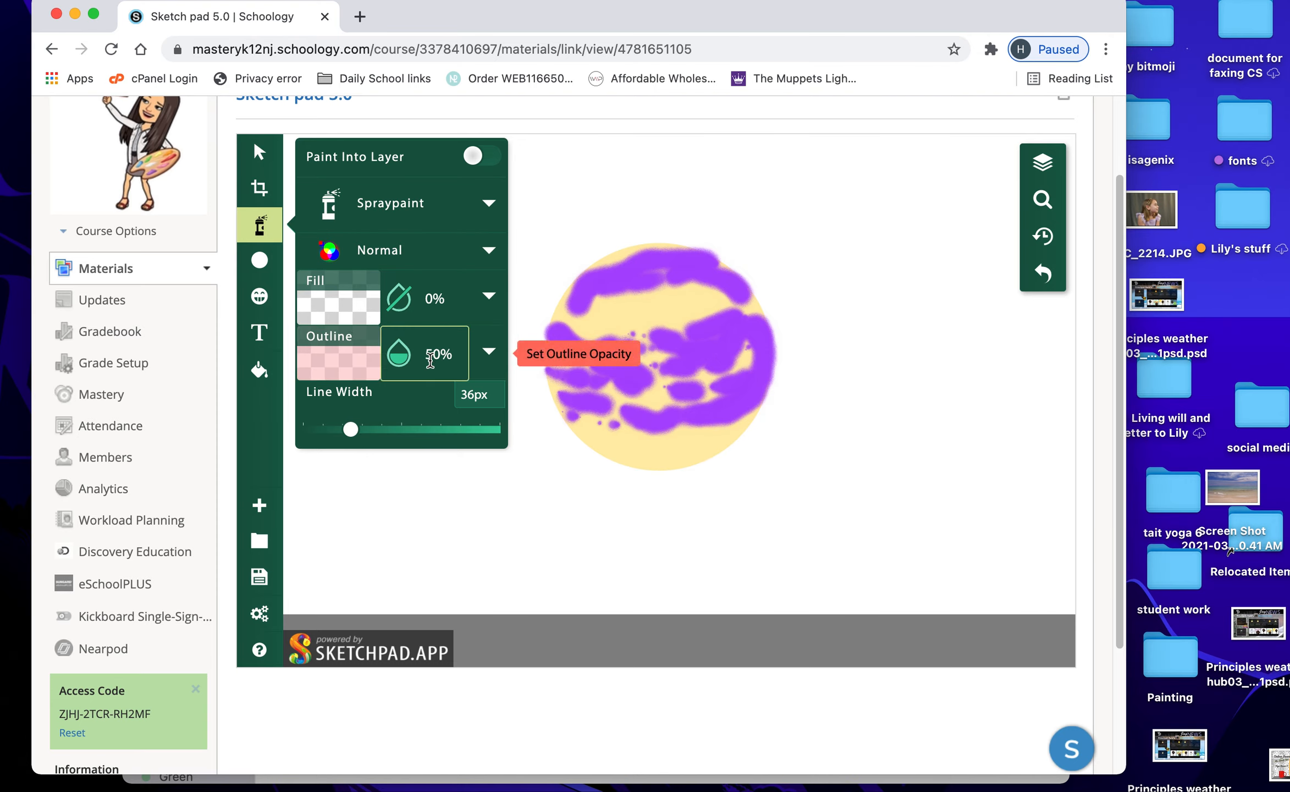
{"action": "left_click_drag", "start_coordinate": [445, 355], "coordinate": [408, 358]}
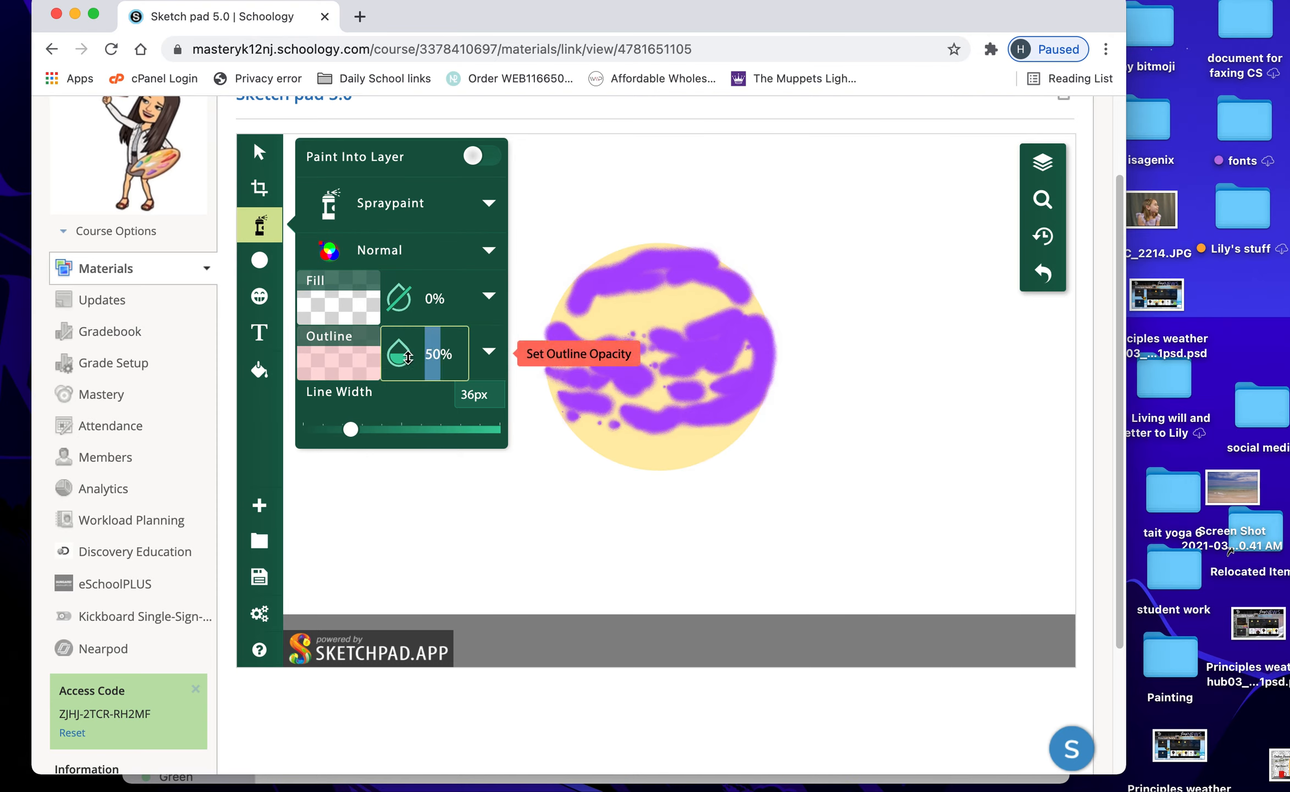
{"action": "type", "text": "30"}
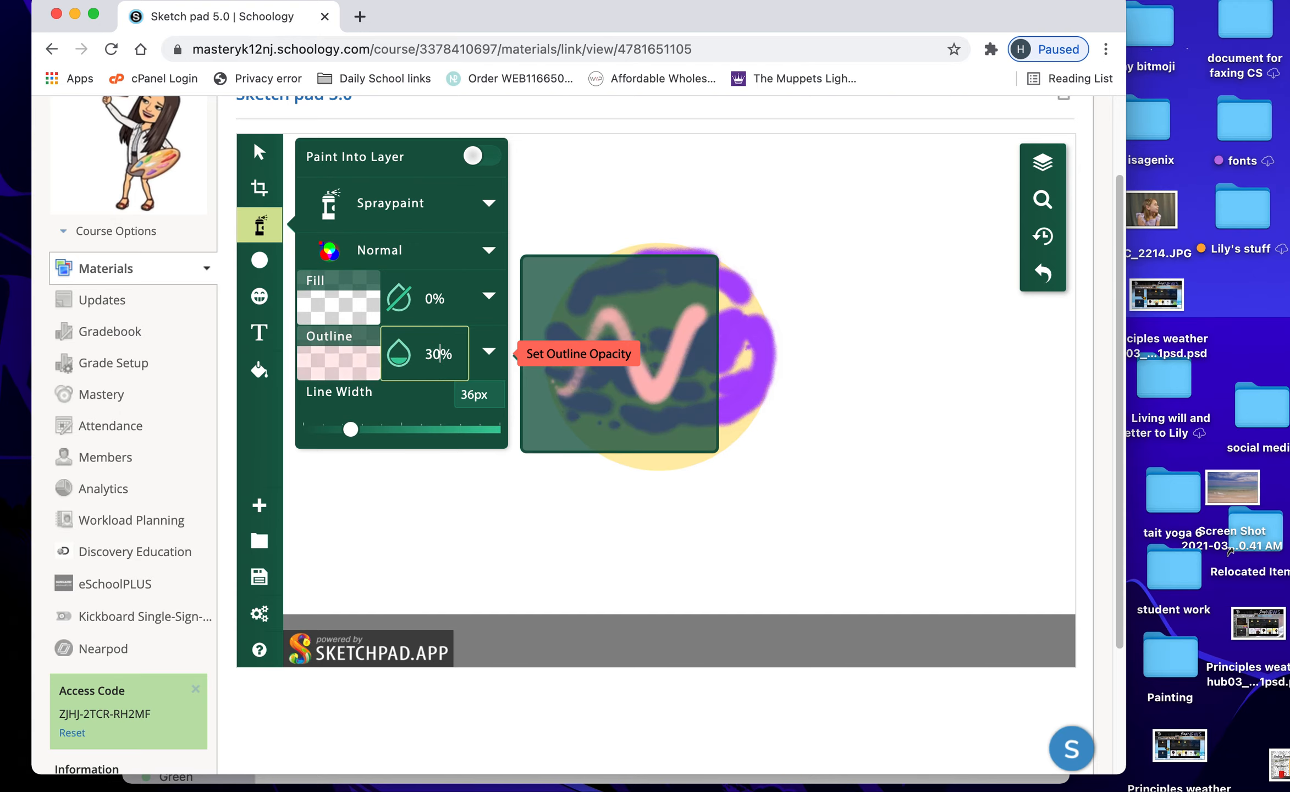
Spray uneven light pink bands across the planet's middle and lower area, partly covering the purple bands
{"action": "left_click", "coordinate": [667, 324]}
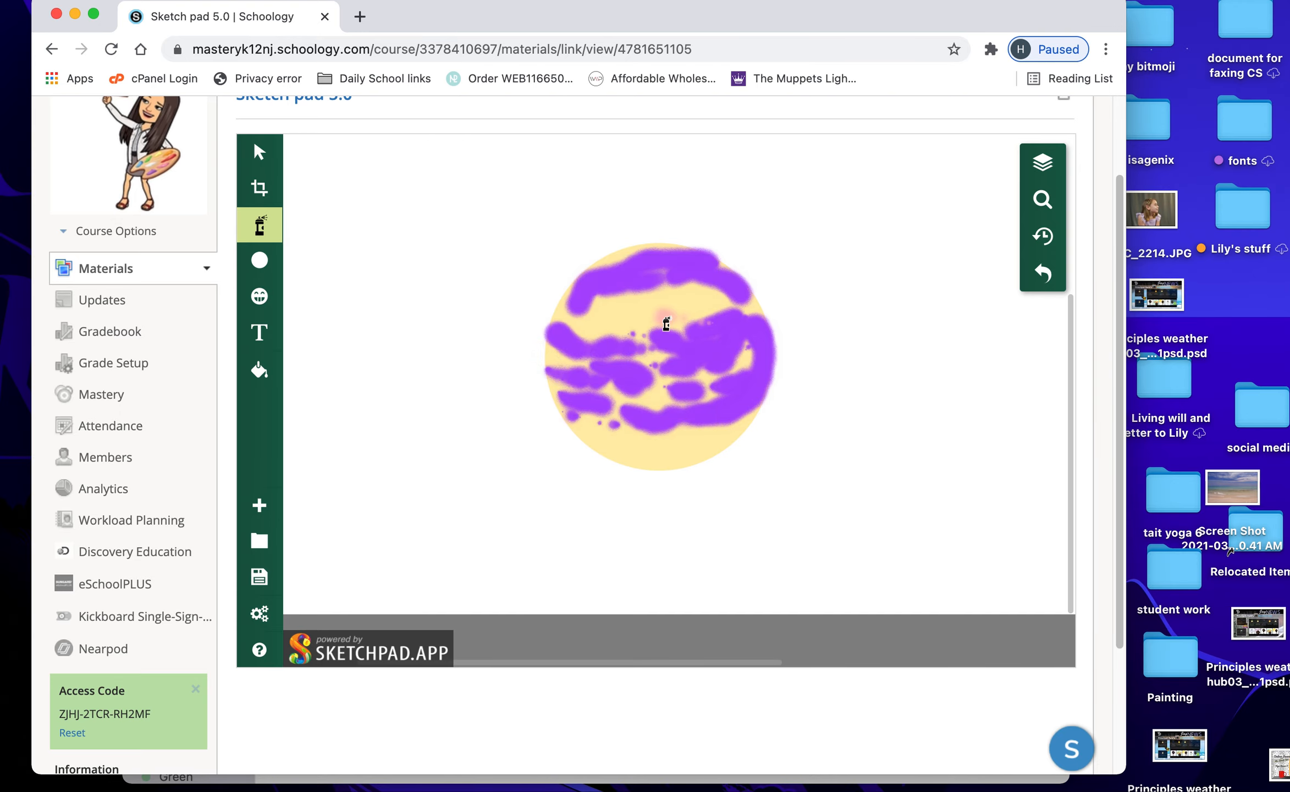
{"action": "mouse_move", "coordinate": [720, 314]}
{"action": "left_mouse_down"}
{"action": "mouse_move", "coordinate": [673, 325]}
{"action": "mouse_move", "coordinate": [745, 312]}
{"action": "left_mouse_up"}
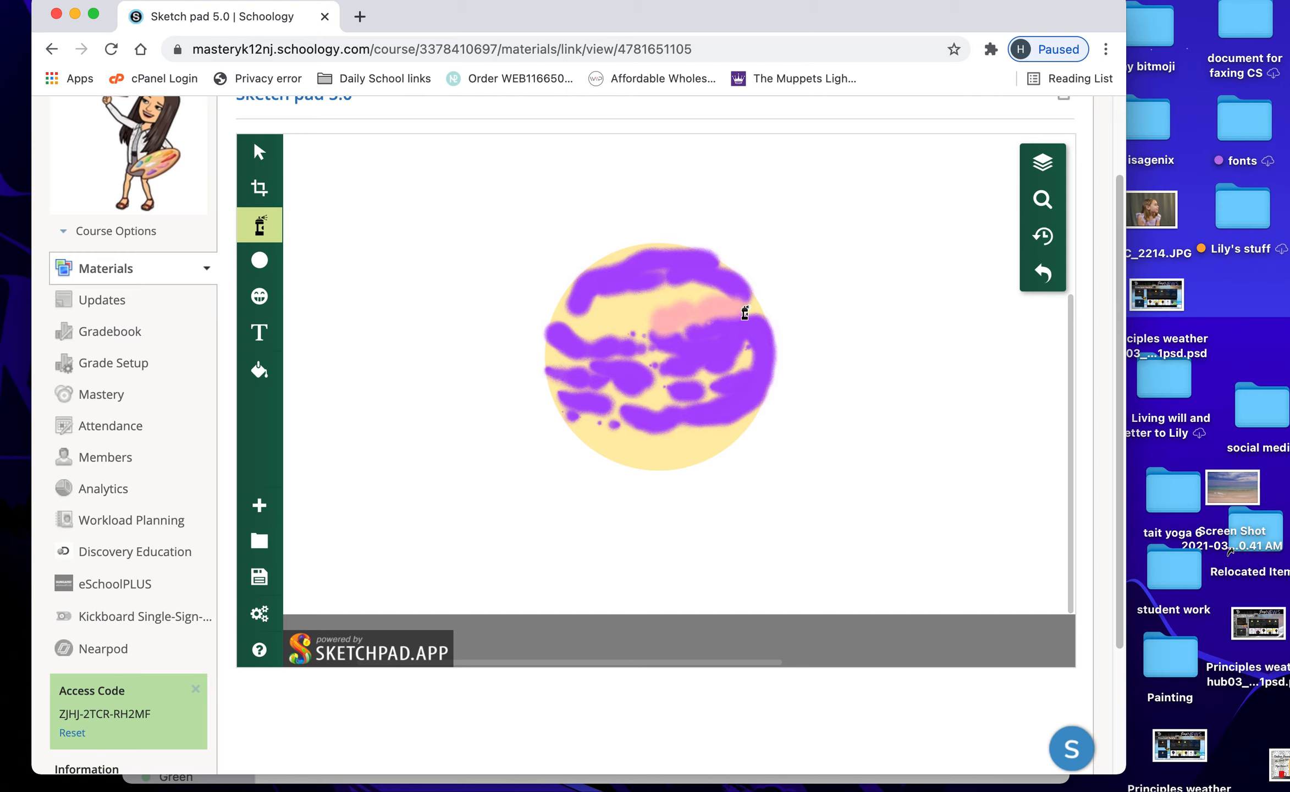
{"action": "mouse_move", "coordinate": [667, 297]}
{"action": "left_mouse_down"}
{"action": "mouse_move", "coordinate": [567, 312]}
{"action": "mouse_move", "coordinate": [582, 341]}
{"action": "mouse_move", "coordinate": [654, 340]}
{"action": "left_mouse_up"}
{"action": "mouse_move", "coordinate": [623, 398]}
{"action": "left_mouse_down"}
{"action": "mouse_move", "coordinate": [691, 390]}
{"action": "mouse_move", "coordinate": [768, 358]}
{"action": "mouse_move", "coordinate": [748, 349]}
{"action": "mouse_move", "coordinate": [774, 341]}
{"action": "mouse_move", "coordinate": [716, 360]}
{"action": "mouse_move", "coordinate": [729, 340]}
{"action": "mouse_move", "coordinate": [676, 326]}
{"action": "mouse_move", "coordinate": [635, 346]}
{"action": "mouse_move", "coordinate": [707, 351]}
{"action": "mouse_move", "coordinate": [597, 366]}
{"action": "mouse_move", "coordinate": [566, 353]}
{"action": "mouse_move", "coordinate": [682, 381]}
{"action": "mouse_move", "coordinate": [748, 376]}
{"action": "mouse_move", "coordinate": [660, 400]}
{"action": "mouse_move", "coordinate": [566, 384]}
{"action": "mouse_move", "coordinate": [666, 412]}
{"action": "mouse_move", "coordinate": [728, 409]}
{"action": "mouse_move", "coordinate": [729, 432]}
{"action": "mouse_move", "coordinate": [649, 451]}
{"action": "mouse_move", "coordinate": [589, 446]}
{"action": "mouse_move", "coordinate": [574, 414]}
{"action": "mouse_move", "coordinate": [693, 454]}
{"action": "left_mouse_up"}
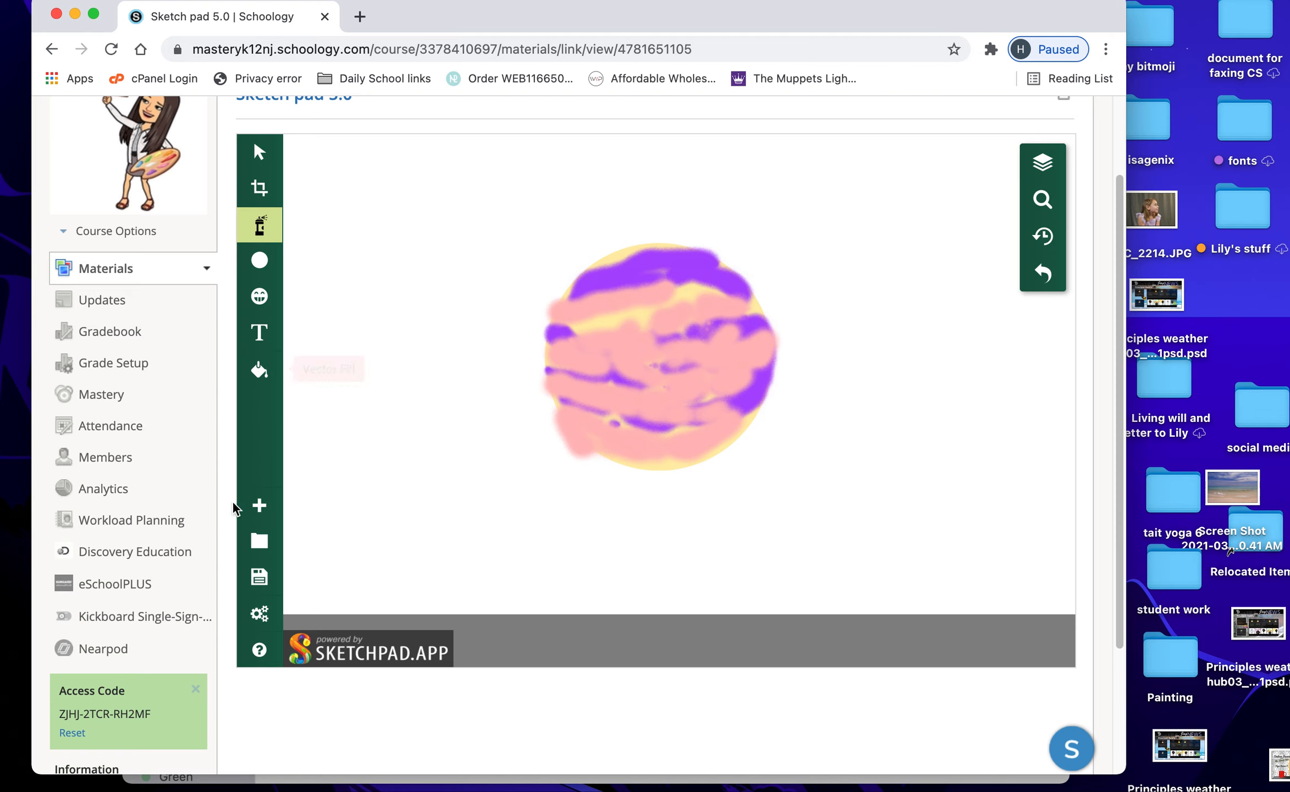
Try to erase the pink overspray outside the planet's lower-left edge with the Eraser brush
{"action": "left_click", "coordinate": [269, 231]}
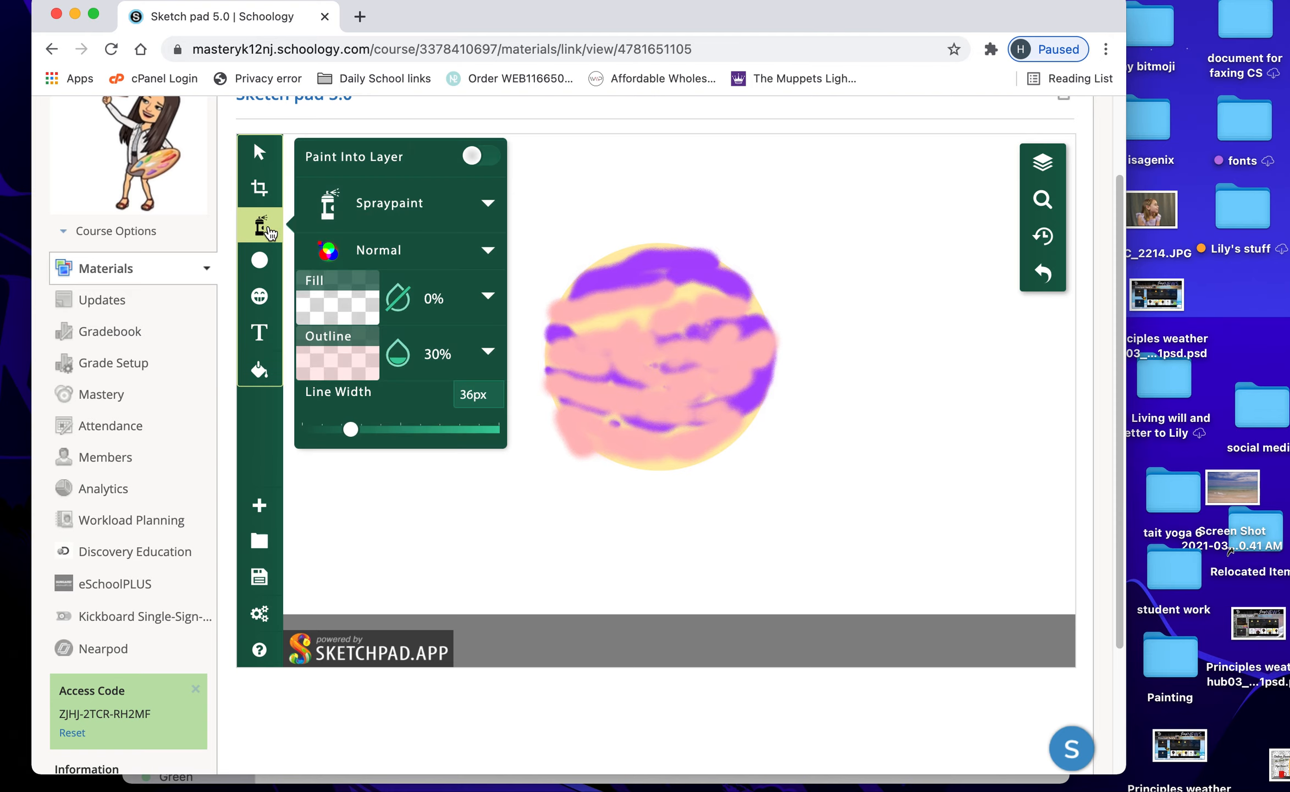
{"action": "left_click", "coordinate": [339, 213]}
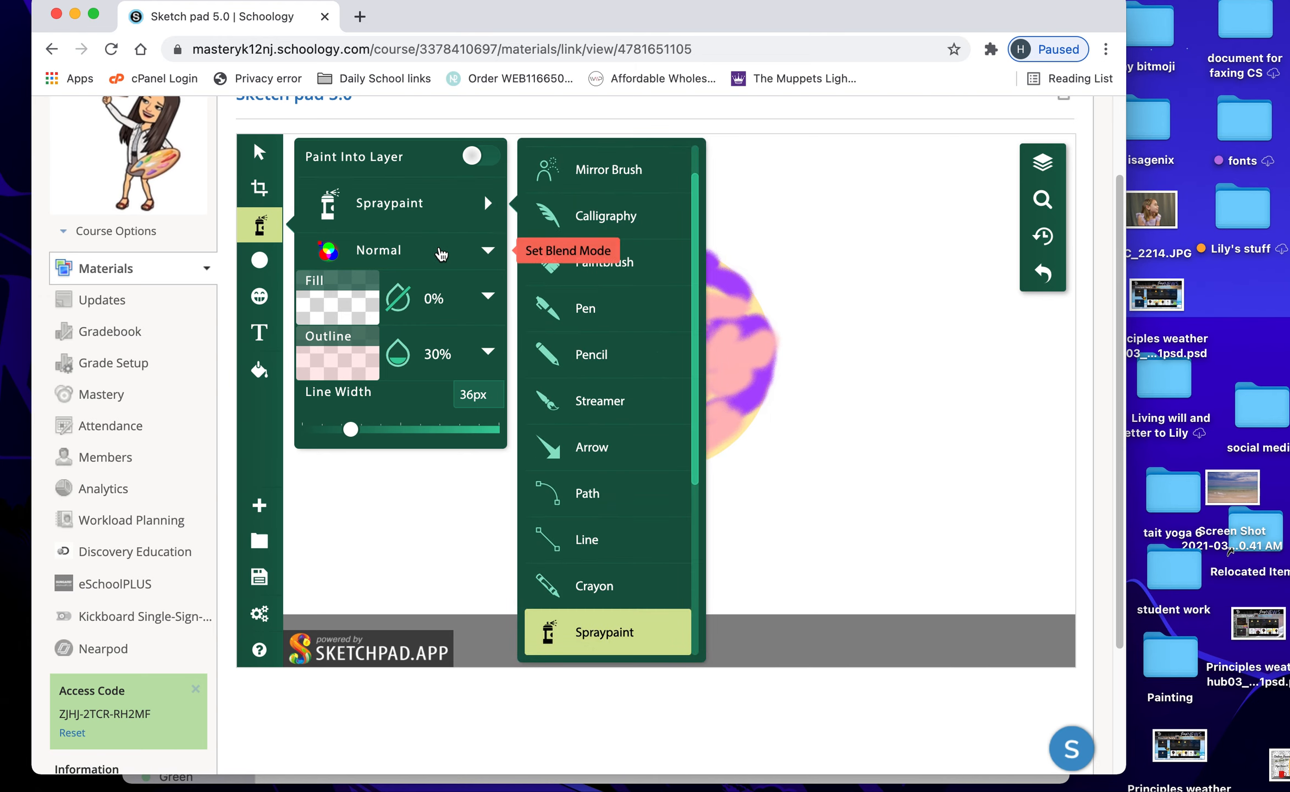
{"action": "scroll", "coordinate": [653, 407], "scroll_direction": "down", "scroll_amount": 5}
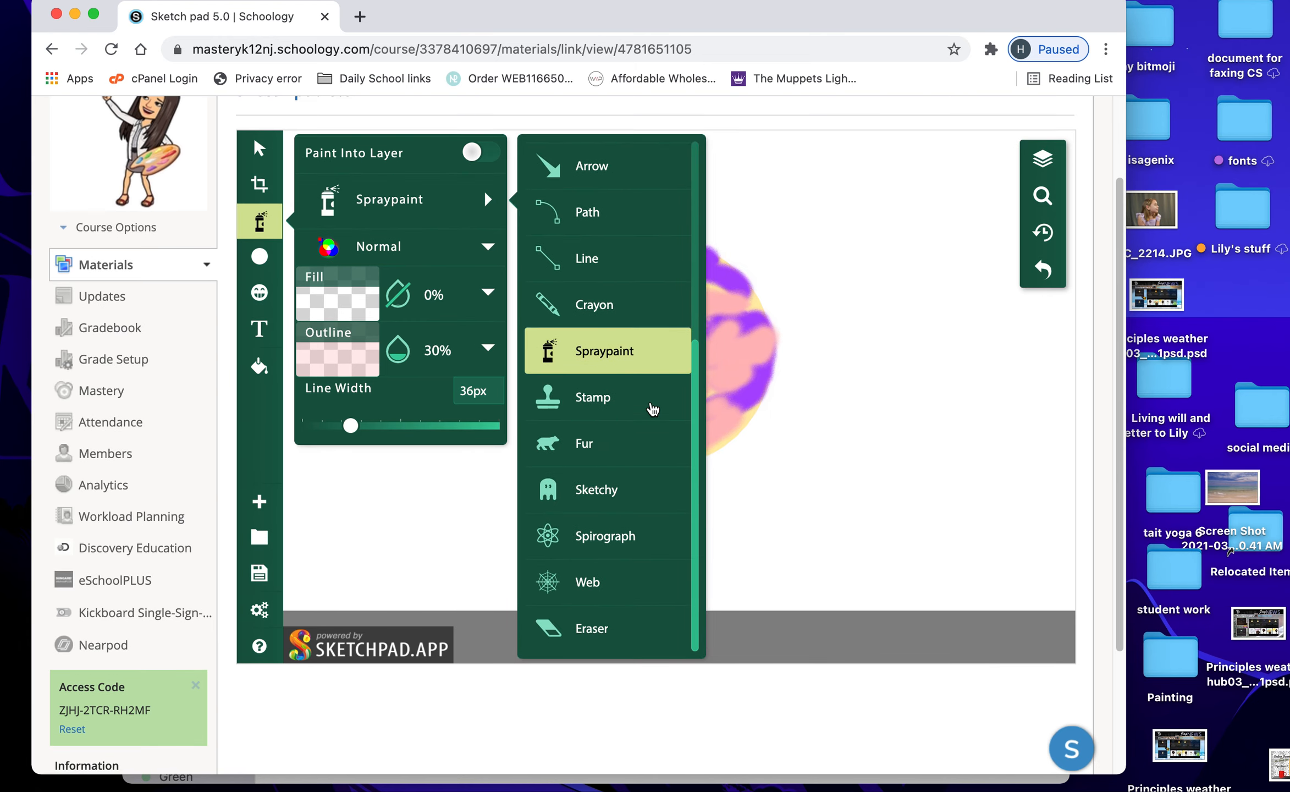
{"action": "left_click", "coordinate": [555, 632]}
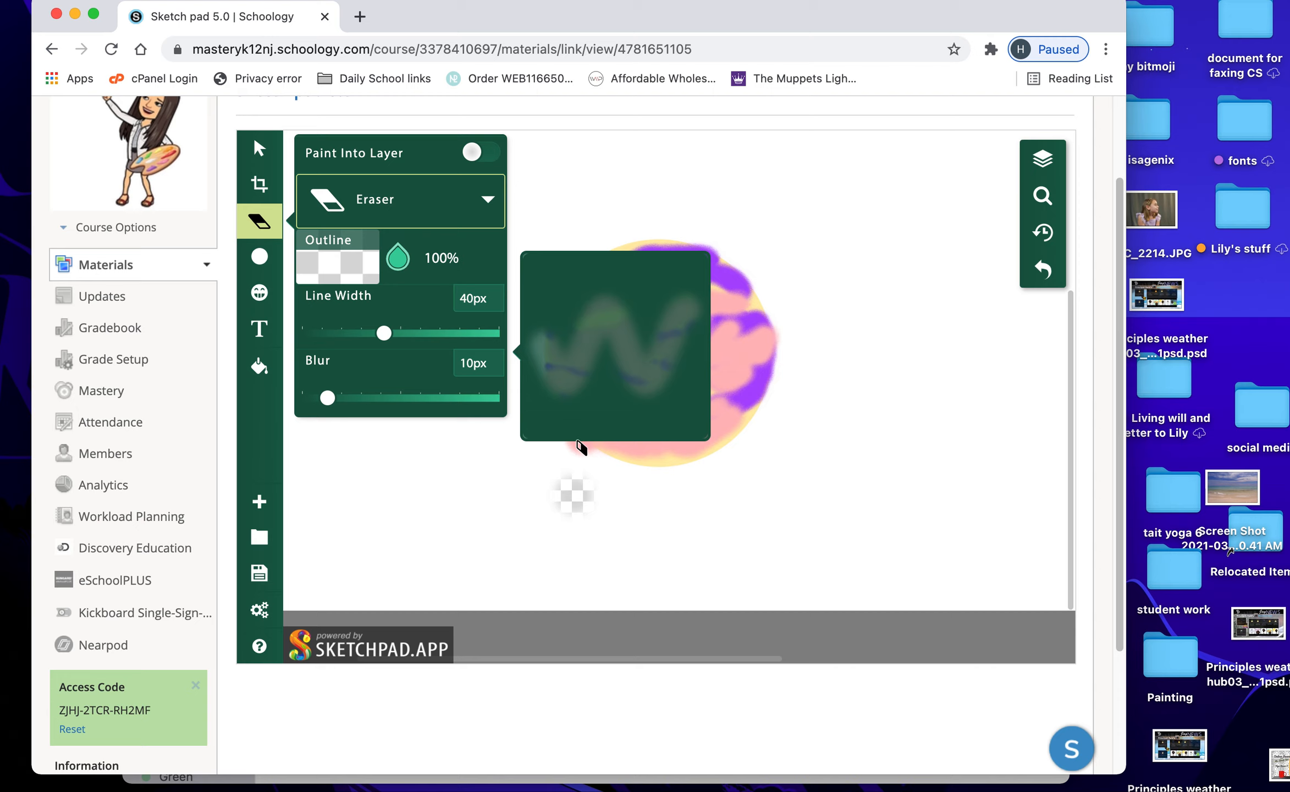
{"action": "mouse_move", "coordinate": [578, 462]}
{"action": "left_mouse_down"}
{"action": "mouse_move", "coordinate": [546, 420]}
{"action": "mouse_move", "coordinate": [548, 400]}
{"action": "mouse_move", "coordinate": [581, 465]}
{"action": "left_mouse_up"}
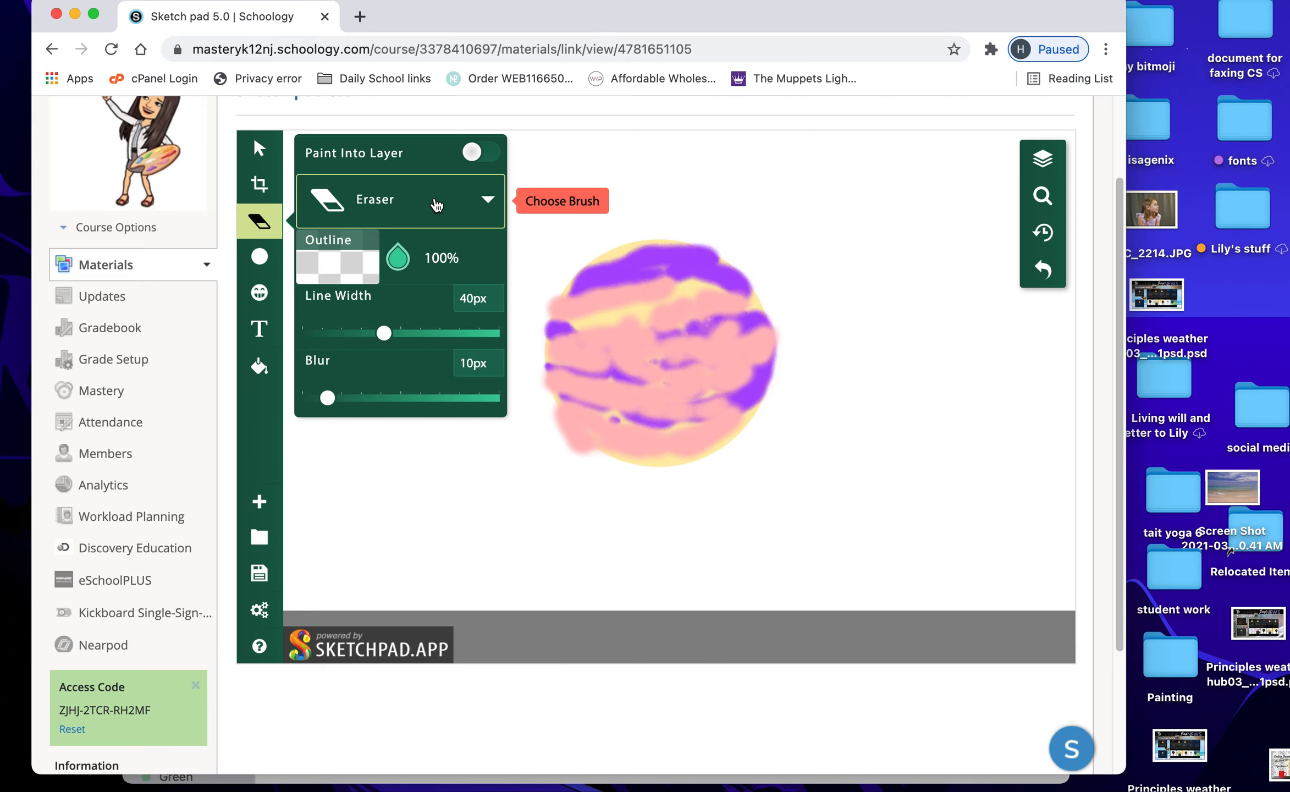
Undo the eraser marks and the lowest pink band, and switch back to the Spraypaint brush
{"action": "left_click", "coordinate": [1043, 270]}
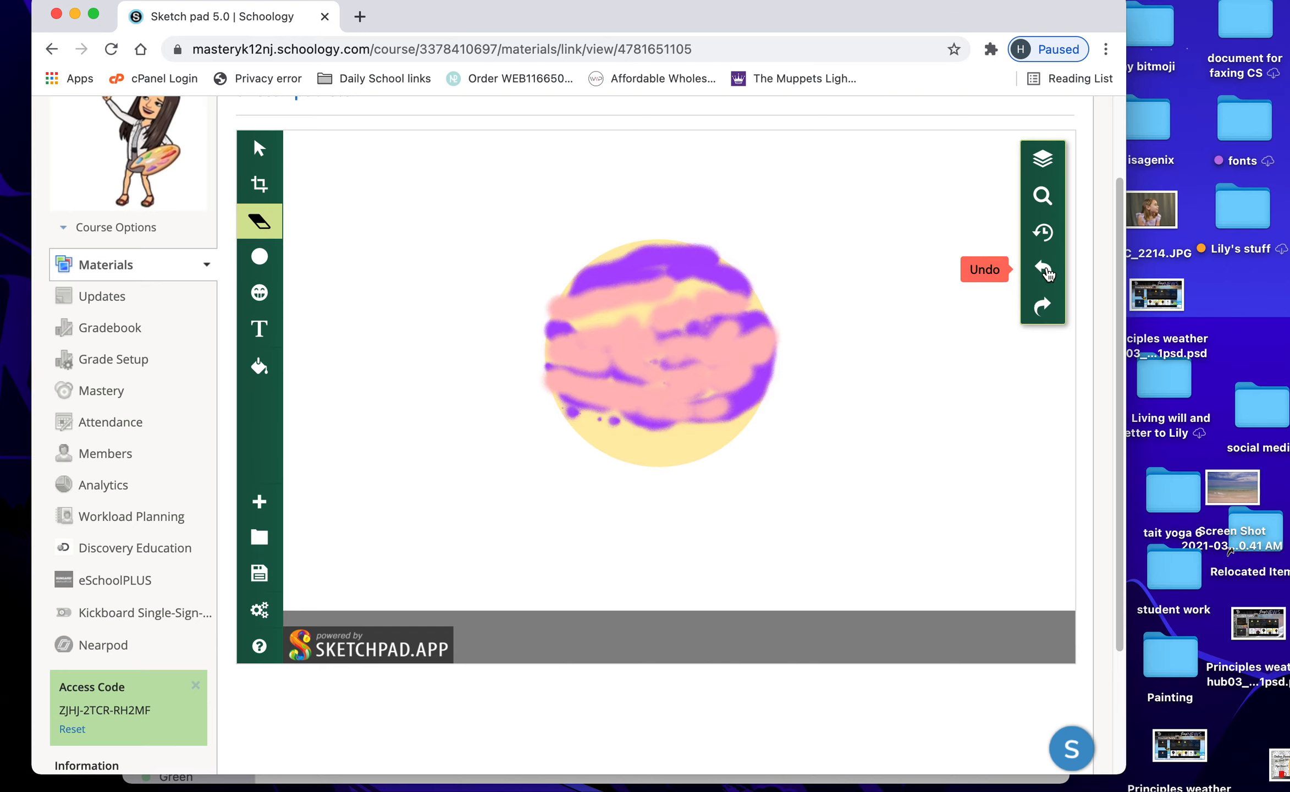
{"action": "left_click", "coordinate": [259, 220]}
{"action": "left_click", "coordinate": [374, 206]}
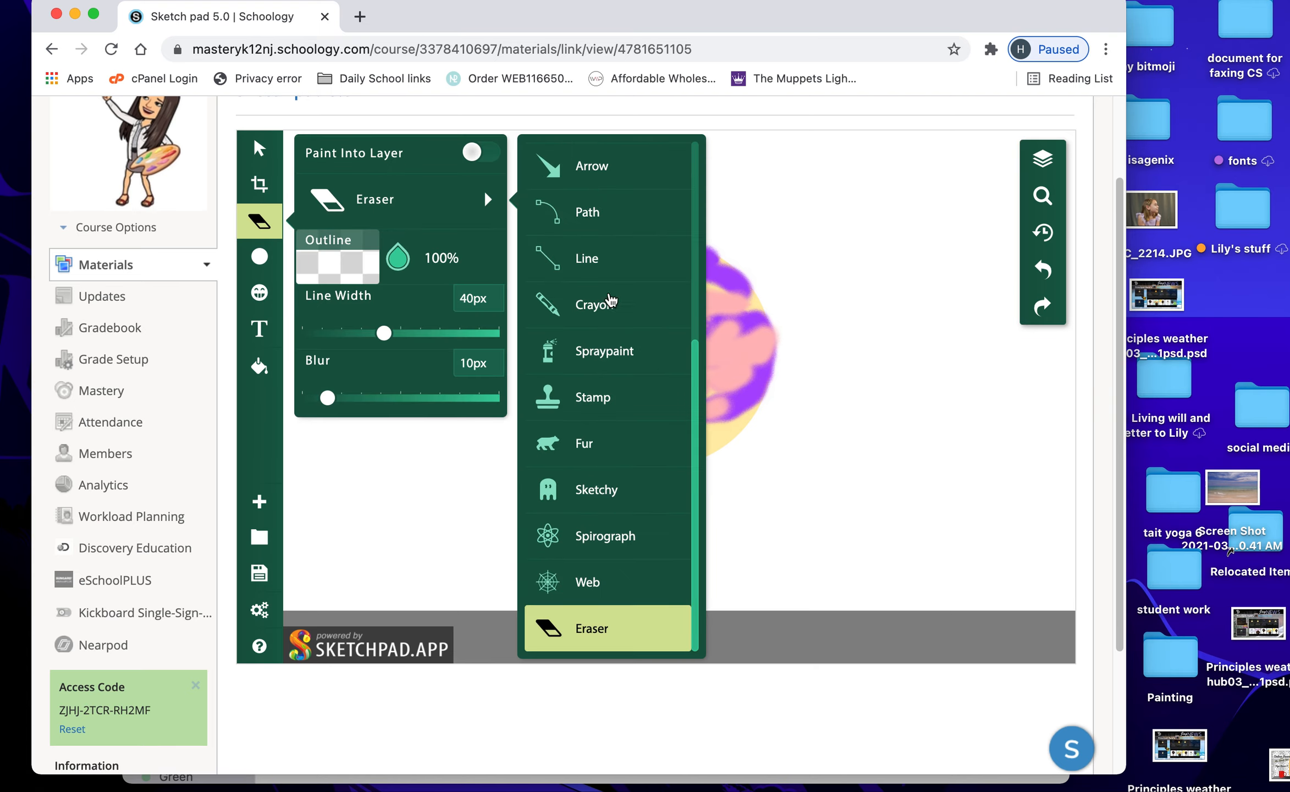
{"action": "left_click", "coordinate": [627, 358]}
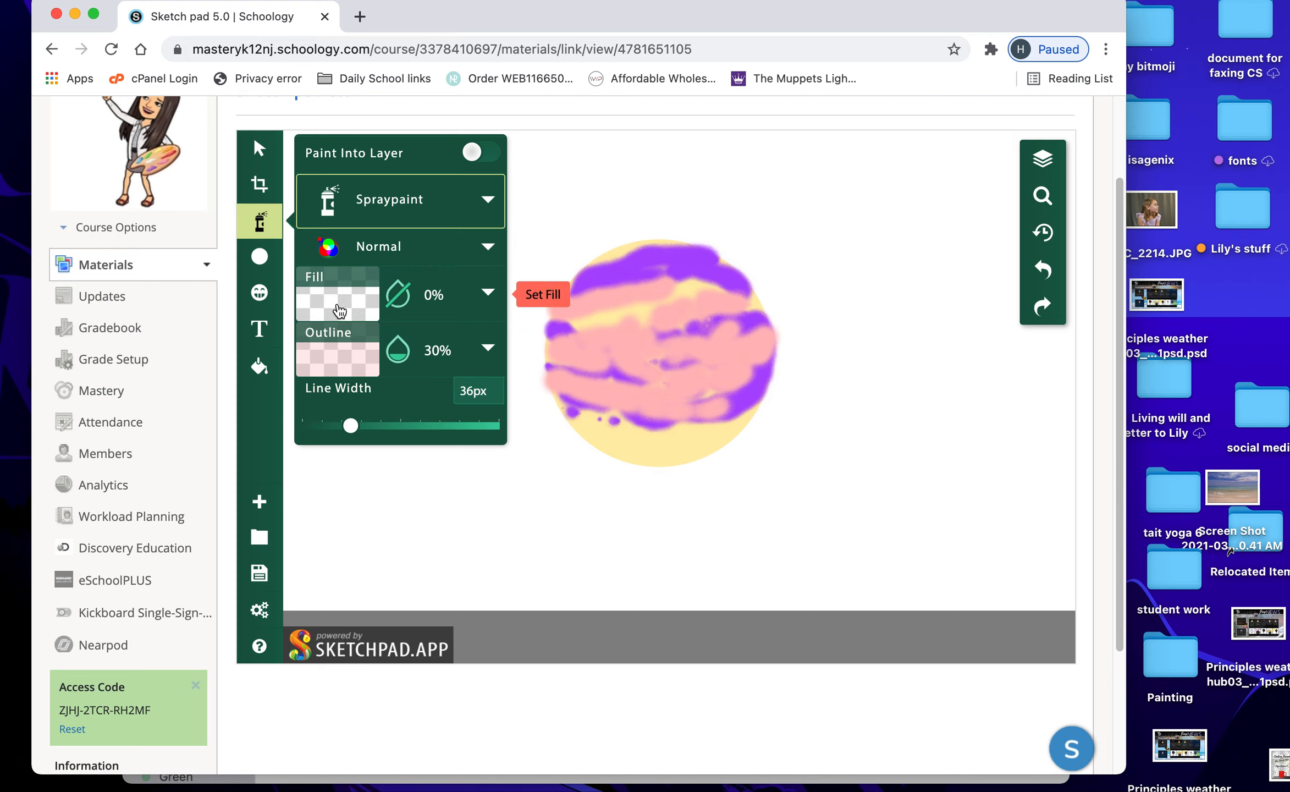
{"action": "left_click", "coordinate": [403, 198]}
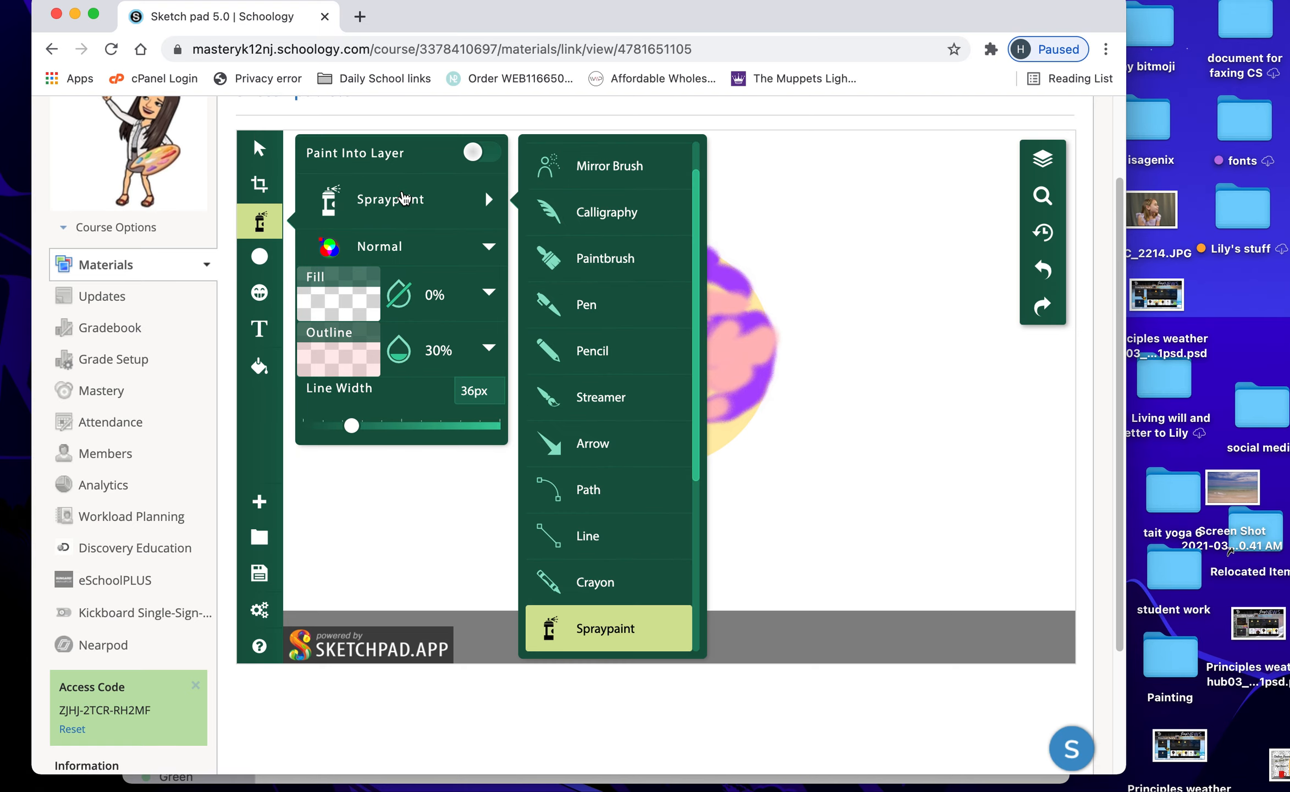
{"action": "left_click", "coordinate": [403, 198]}
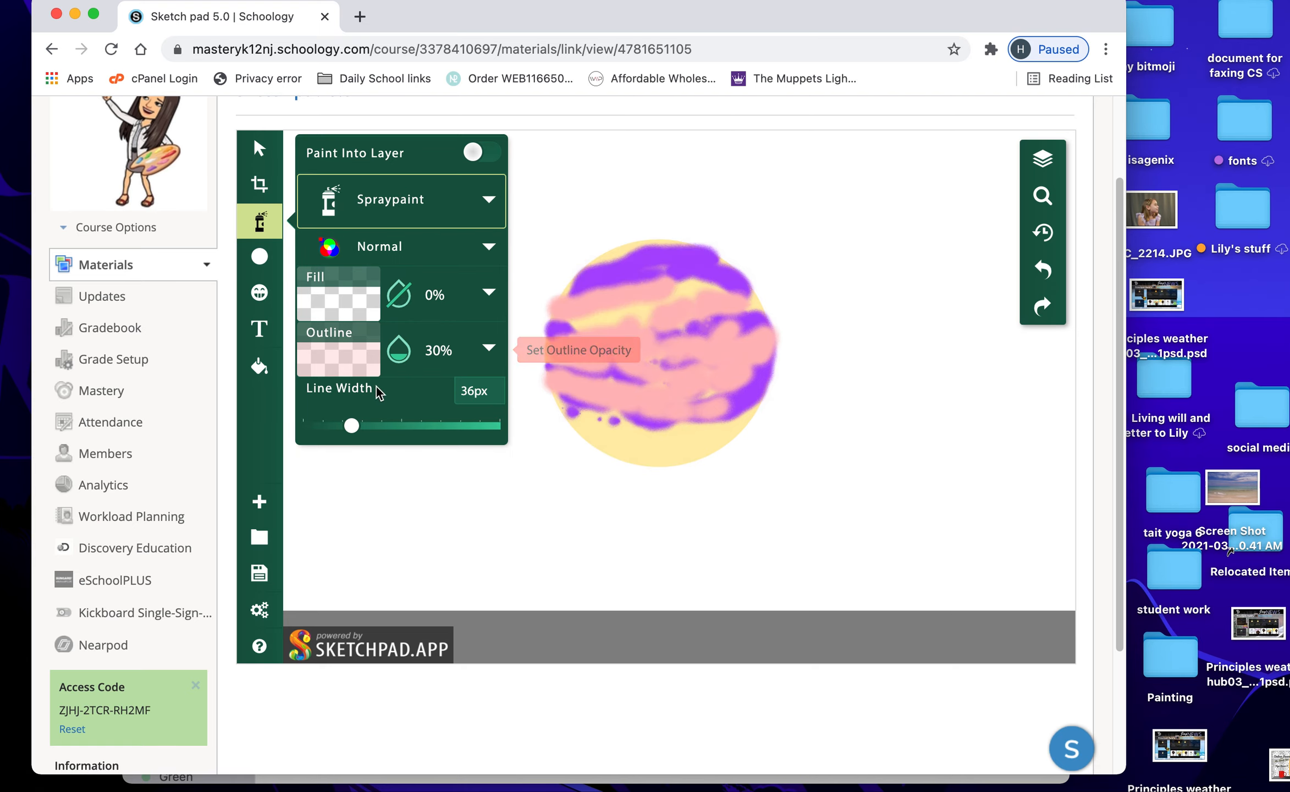
Set the outline color to pale yellow #ffeeaa and spray two tilted rings, one inside the other, looping around the planet
{"action": "left_click", "coordinate": [359, 373]}
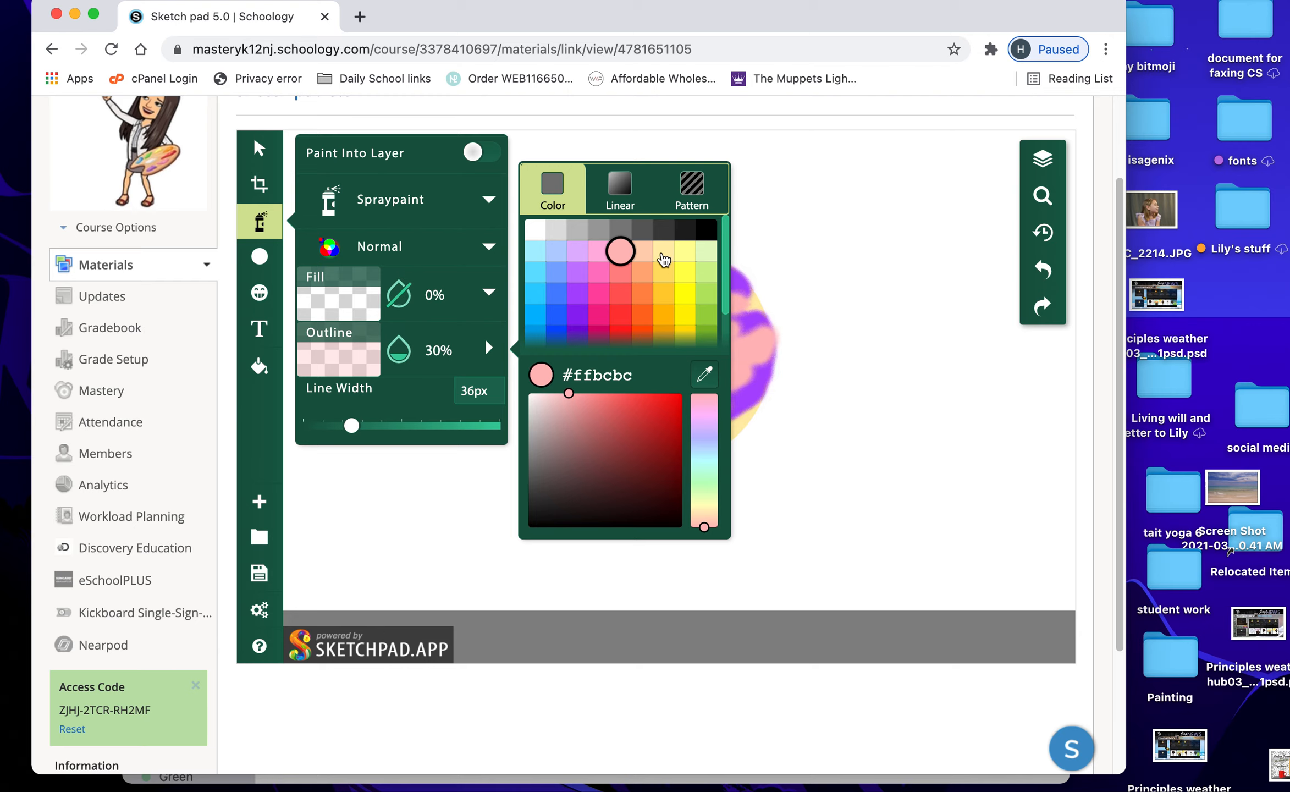
{"action": "left_click", "coordinate": [662, 255]}
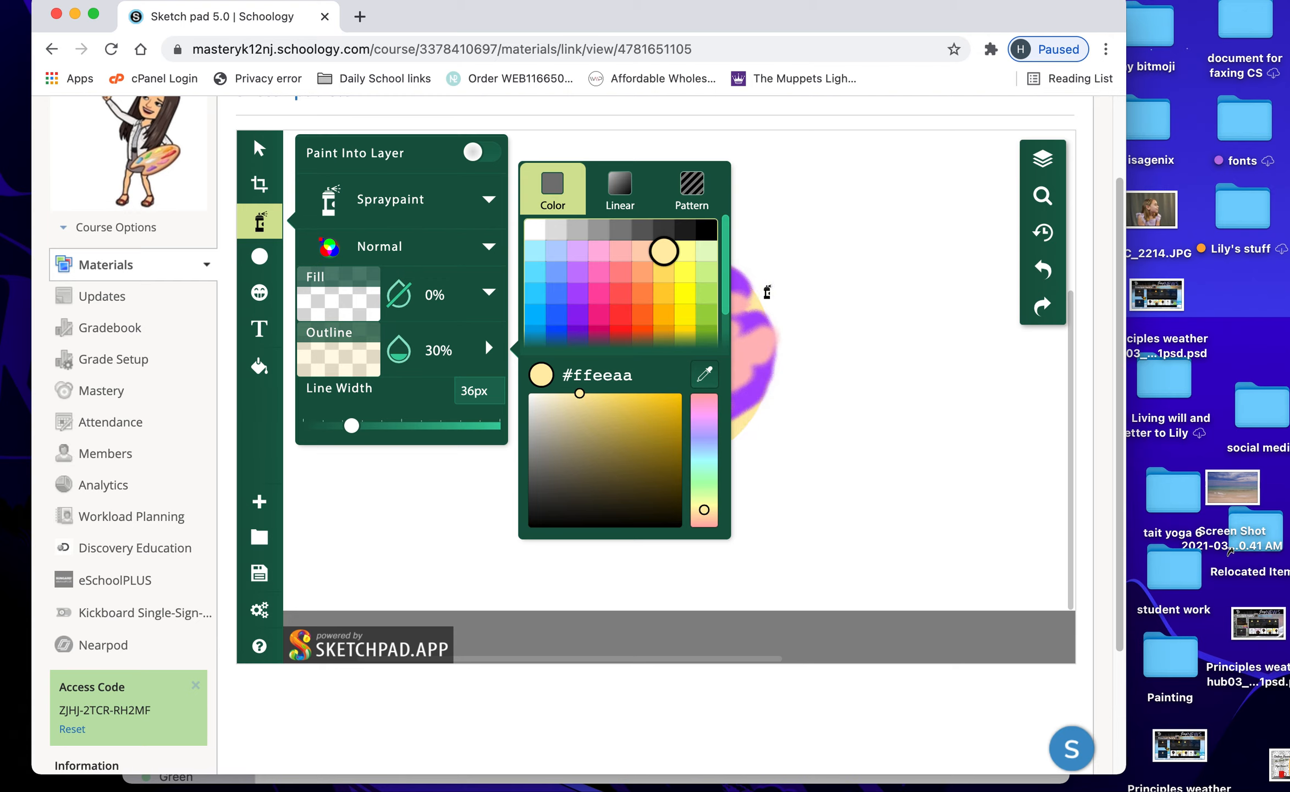
{"action": "mouse_move", "coordinate": [755, 295]}
{"action": "left_mouse_down"}
{"action": "mouse_move", "coordinate": [825, 296]}
{"action": "mouse_move", "coordinate": [850, 320]}
{"action": "mouse_move", "coordinate": [847, 337]}
{"action": "mouse_move", "coordinate": [815, 368]}
{"action": "mouse_move", "coordinate": [751, 392]}
{"action": "mouse_move", "coordinate": [554, 404]}
{"action": "mouse_move", "coordinate": [485, 379]}
{"action": "mouse_move", "coordinate": [479, 358]}
{"action": "mouse_move", "coordinate": [550, 327]}
{"action": "left_mouse_up"}
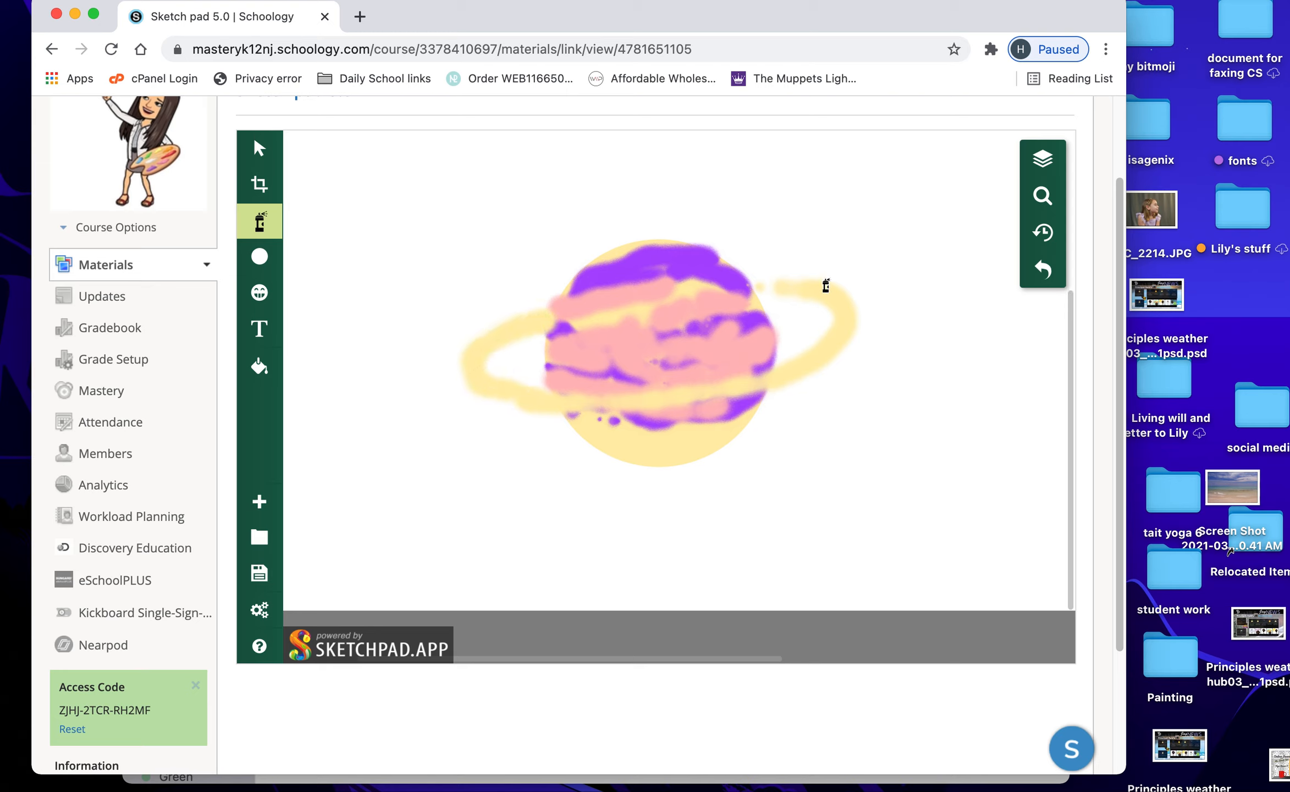
{"action": "left_click_drag", "start_coordinate": [764, 293], "coordinate": [751, 290]}
{"action": "mouse_move", "coordinate": [523, 344]}
{"action": "left_mouse_down"}
{"action": "mouse_move", "coordinate": [540, 369]}
{"action": "mouse_move", "coordinate": [644, 377]}
{"action": "mouse_move", "coordinate": [755, 365]}
{"action": "mouse_move", "coordinate": [812, 326]}
{"action": "mouse_move", "coordinate": [764, 288]}
{"action": "mouse_move", "coordinate": [743, 299]}
{"action": "left_mouse_up"}
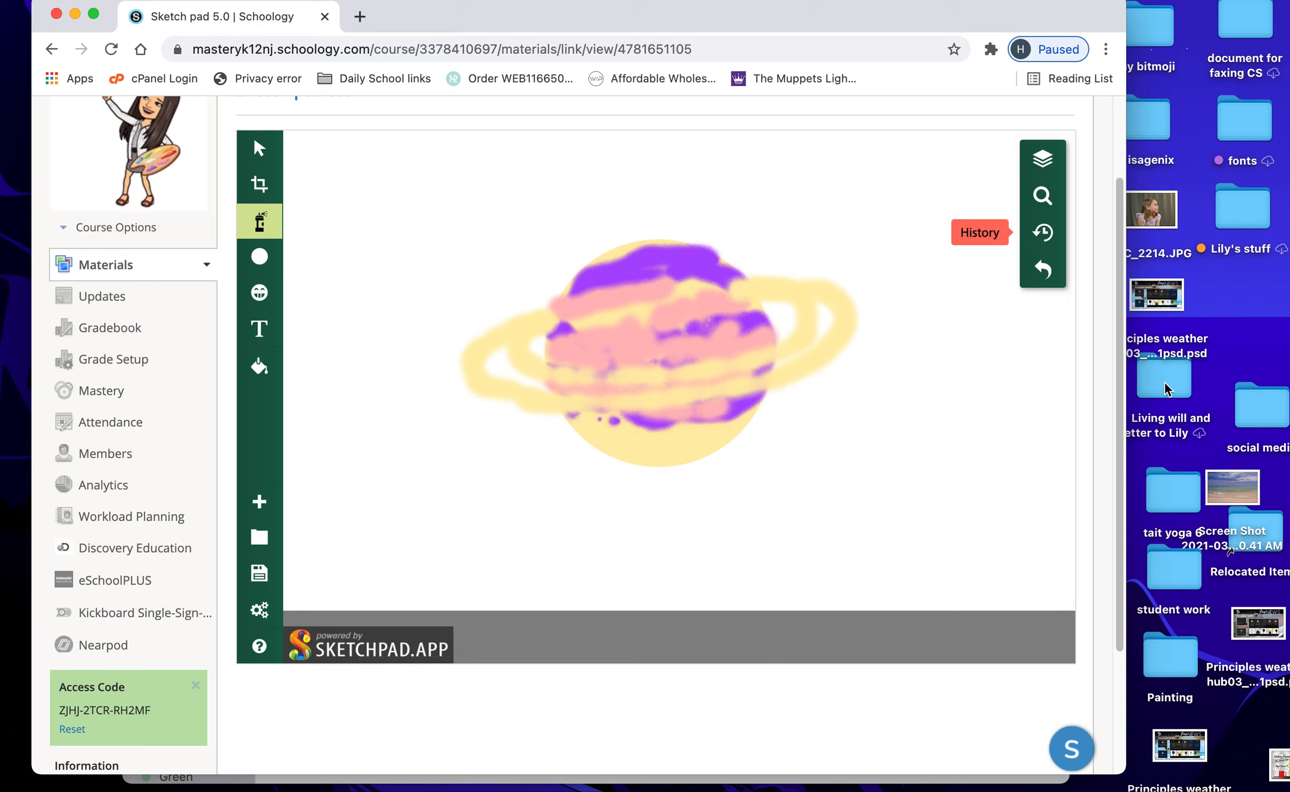